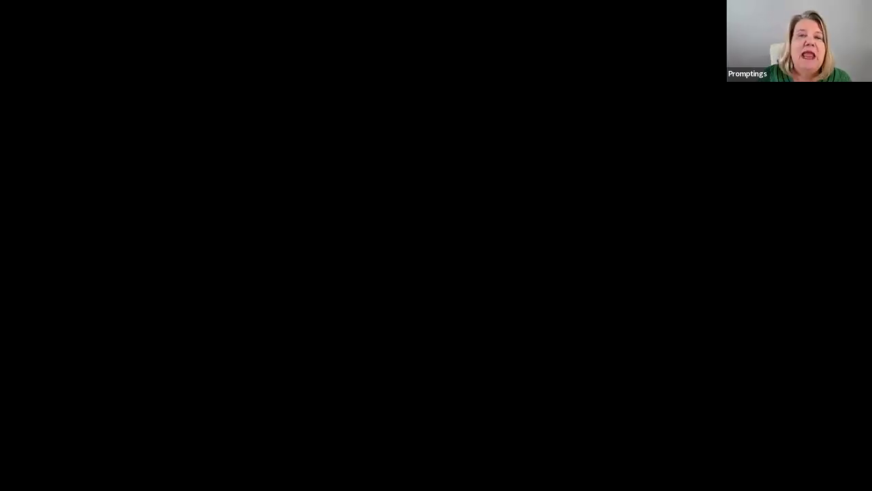
Scroll down the My Account dashboard to show the add-ons and profile details
{"action": "scroll", "coordinate": [477, 266], "scroll_direction": "down", "scroll_amount": 2}
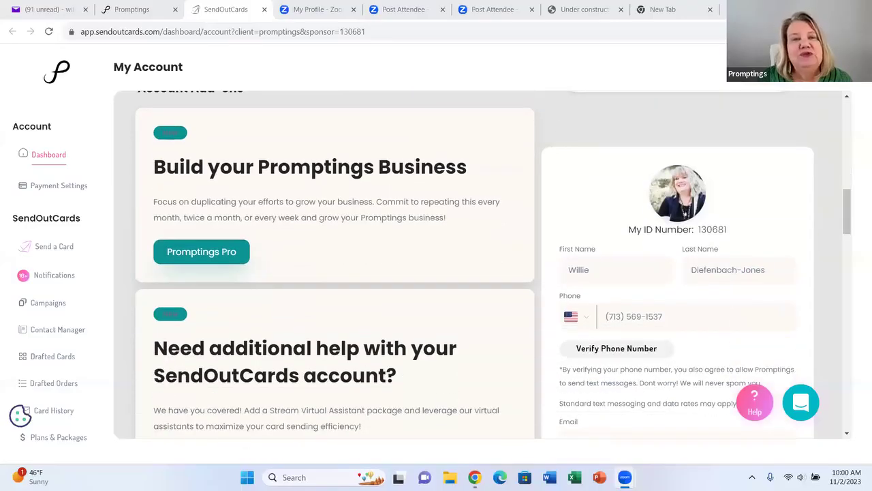
{"action": "scroll", "coordinate": [425, 187], "scroll_direction": "up", "scroll_amount": 2}
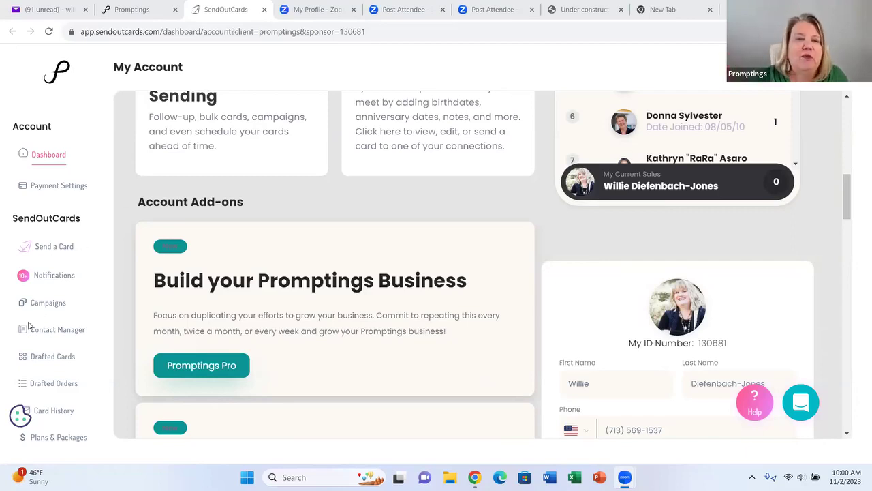
{"action": "left_click", "coordinate": [49, 304]}
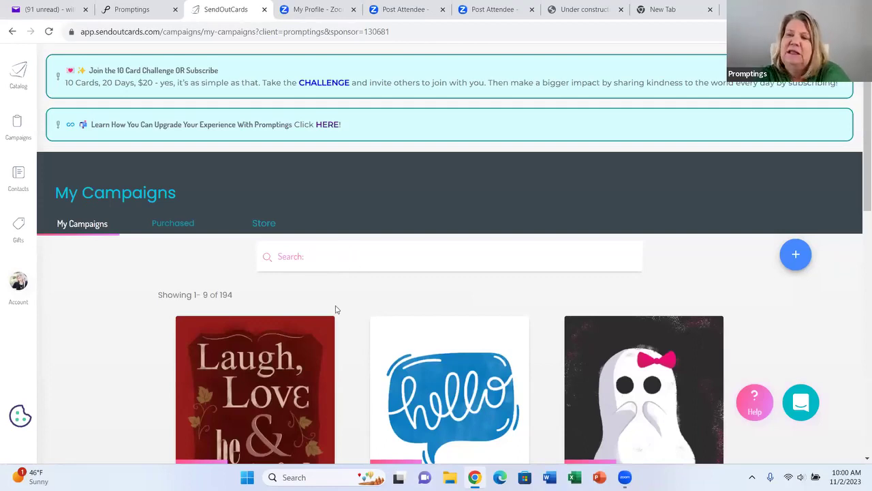
Search My Campaigns for '2023 Thanksgiving' to check it doesn't exist yet
{"action": "type", "text": "2023"}
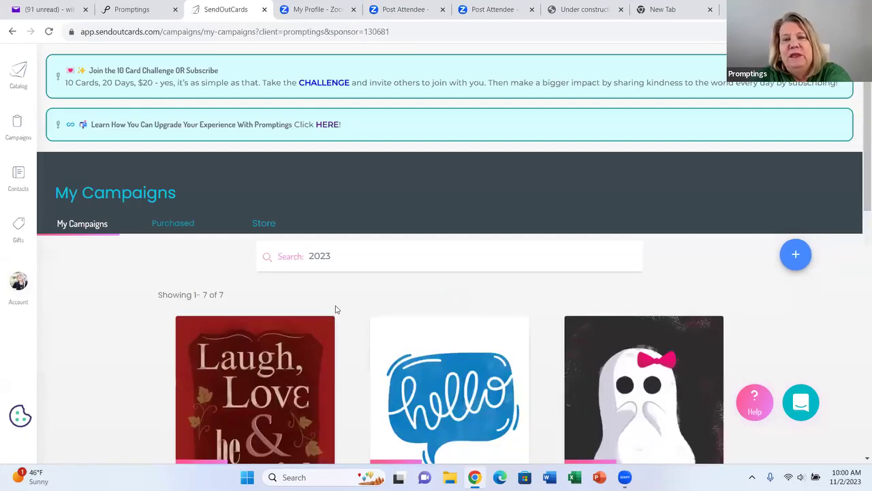
{"action": "type", "text": " Thanksgiving"}
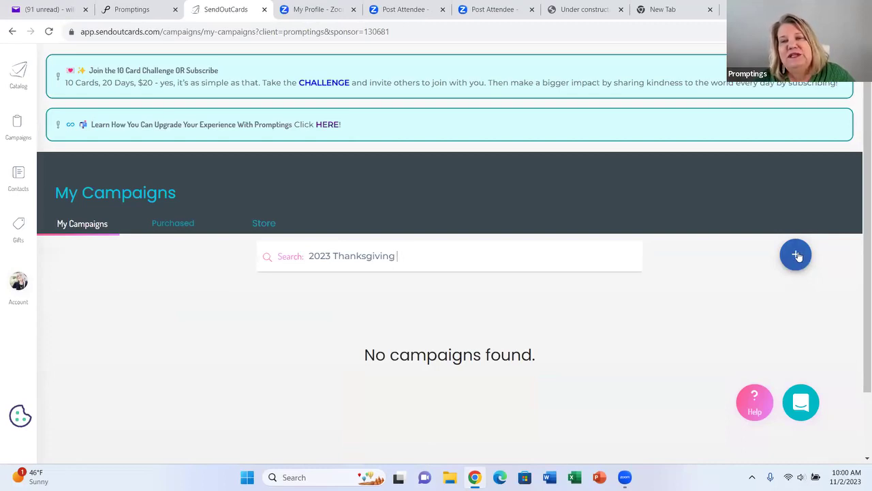
Create a new campaign named '2023 Thanksgiving', correcting the mistyped name first
{"action": "left_click", "coordinate": [797, 256]}
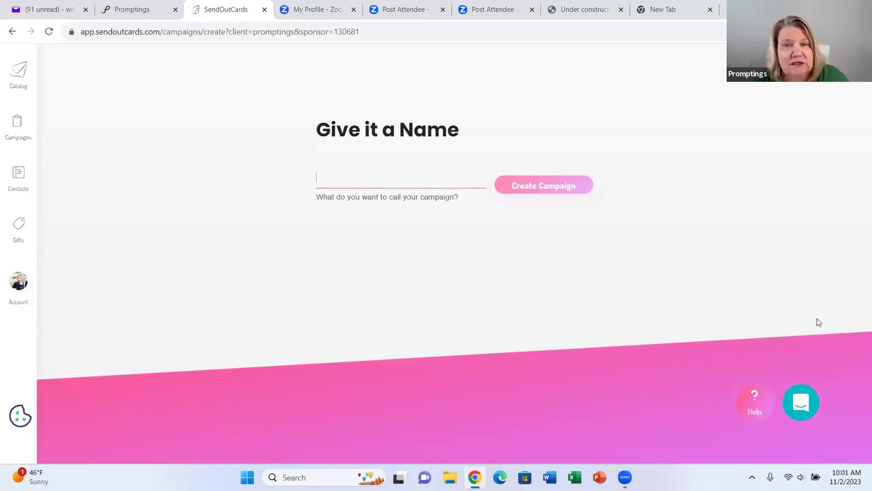
{"action": "type", "text": "2923"}
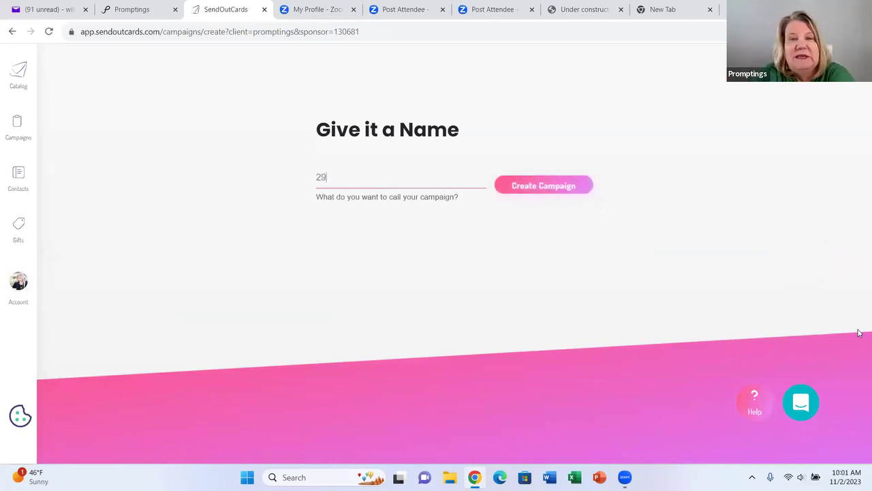
{"action": "key", "text": "BackSpace"}
{"action": "key", "text": "BackSpace"}
{"action": "key", "text": "BackSpace"}
{"action": "type", "text": "023"}
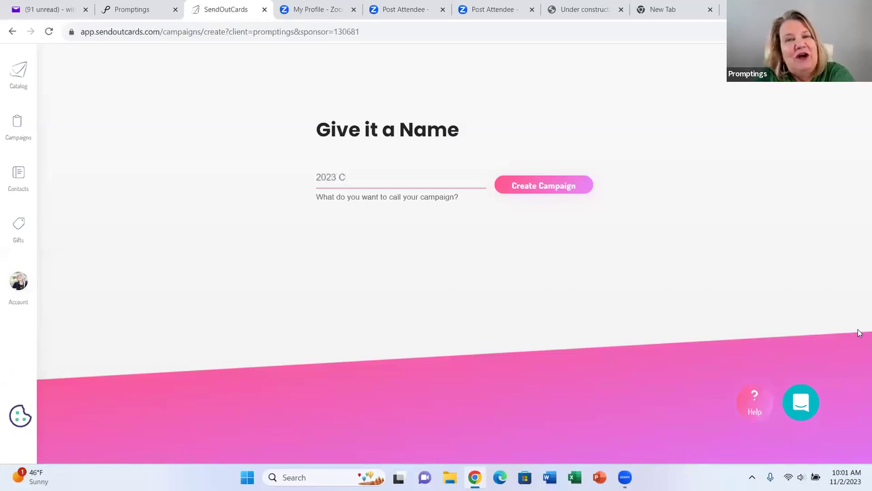
{"action": "type", "text": " Thanksgiving"}
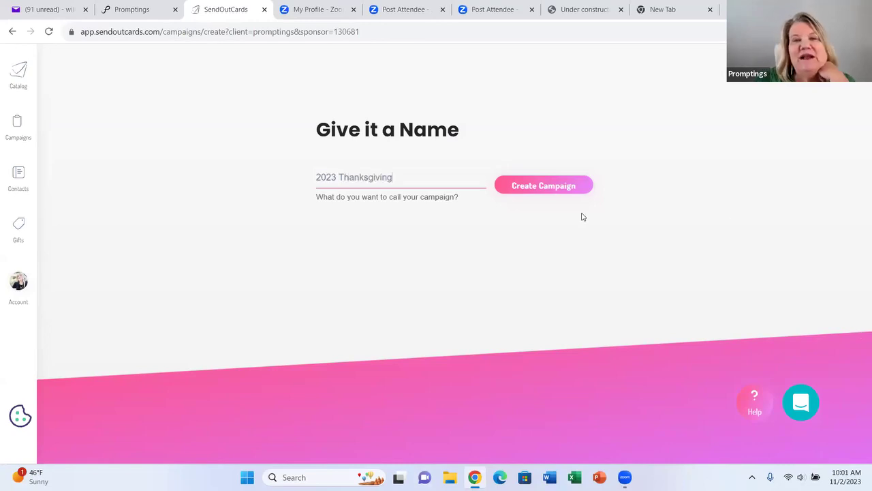
{"action": "left_click", "coordinate": [538, 189]}
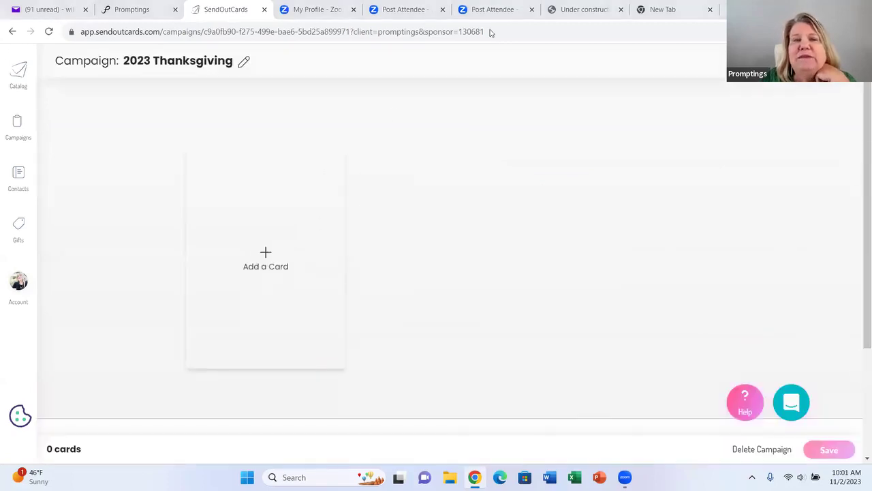
Add the campaign's first card and search the card catalog for 'Thanksgiving'
{"action": "left_click", "coordinate": [266, 253]}
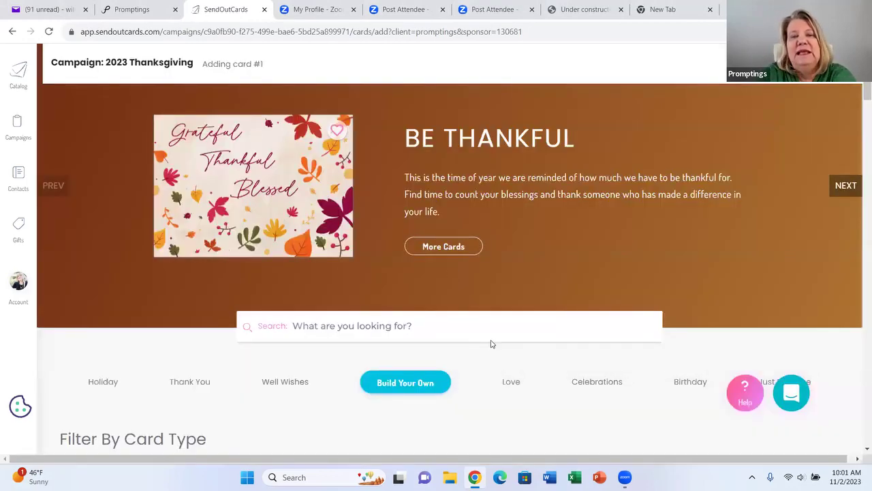
{"action": "type", "text": "Thank"}
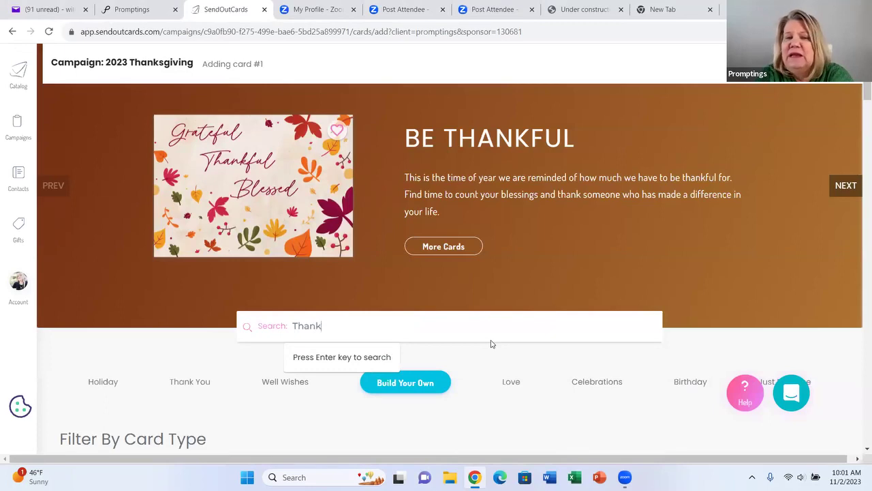
{"action": "type", "text": "sgivin"}
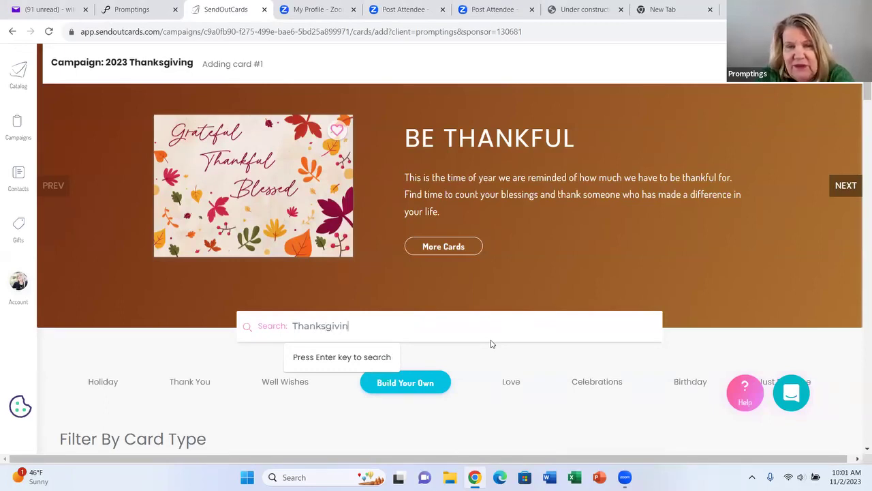
{"action": "key", "text": "Return"}
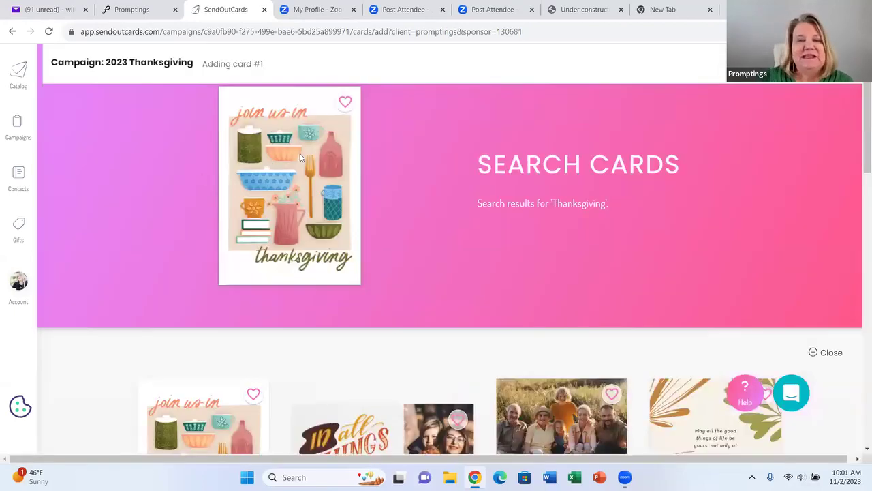
Scroll the Thanksgiving results and open the Laugh, Love & be Grateful card preview
{"action": "scroll", "coordinate": [297, 160], "scroll_direction": "down", "scroll_amount": 2}
{"action": "scroll", "coordinate": [297, 160], "scroll_direction": "down", "scroll_amount": 8}
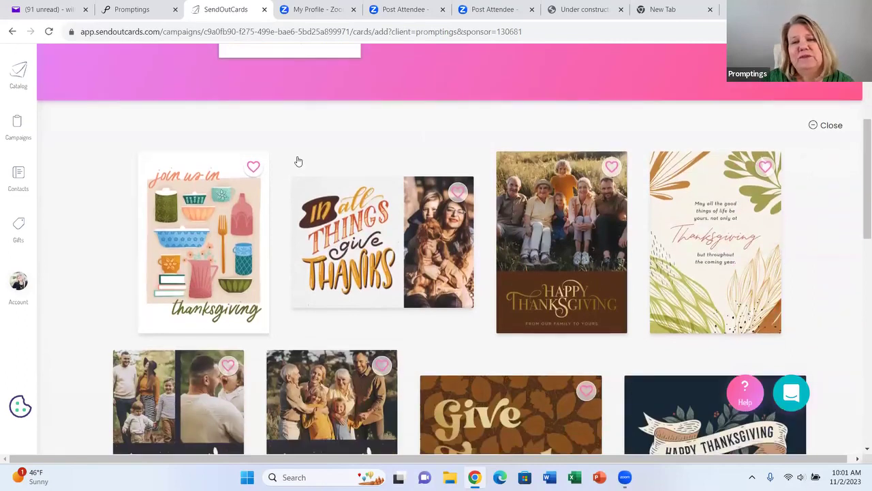
{"action": "scroll", "coordinate": [297, 160], "scroll_direction": "down", "scroll_amount": 5}
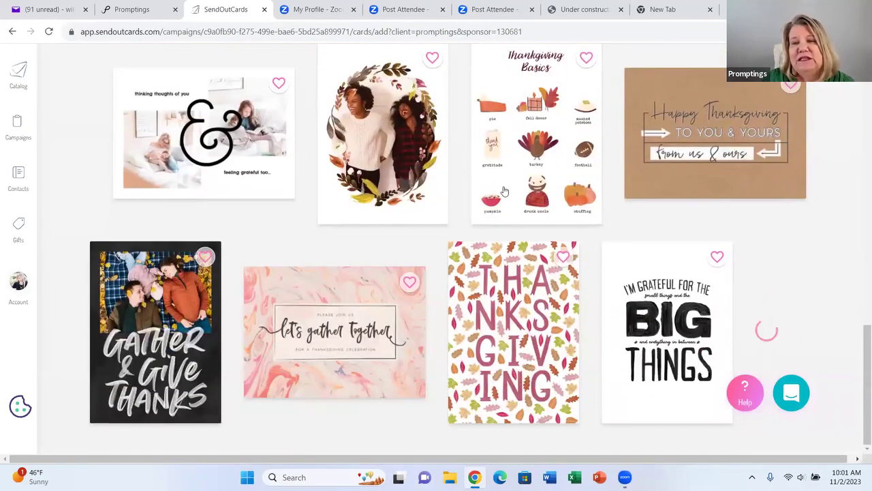
{"action": "scroll", "coordinate": [253, 110], "scroll_direction": "down", "scroll_amount": 8}
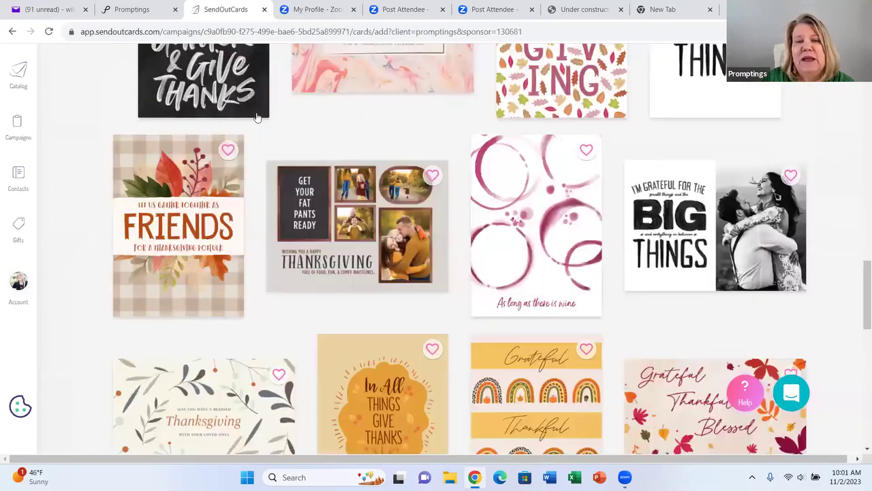
{"action": "scroll", "coordinate": [257, 116], "scroll_direction": "down", "scroll_amount": 7}
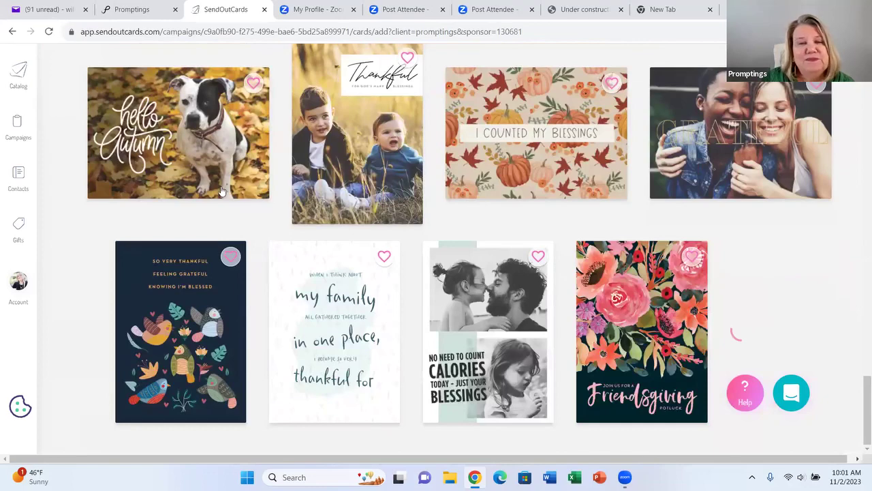
{"action": "scroll", "coordinate": [363, 186], "scroll_direction": "down", "scroll_amount": 10}
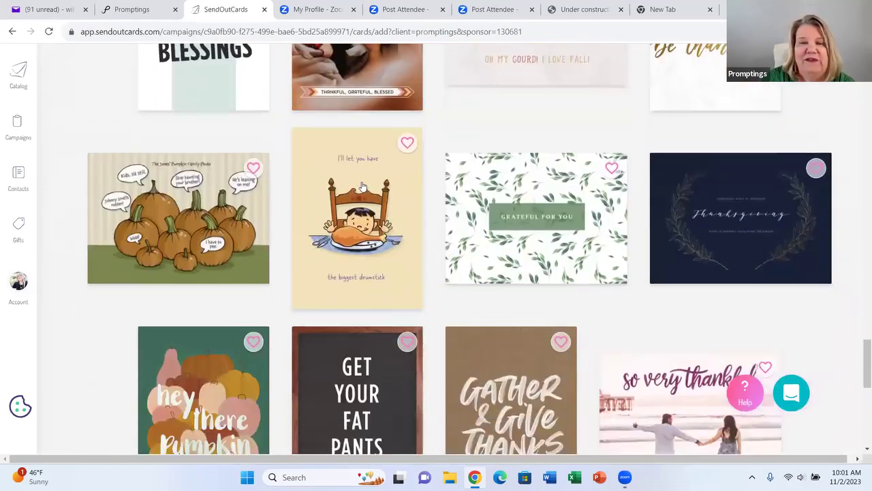
{"action": "scroll", "coordinate": [363, 186], "scroll_direction": "down", "scroll_amount": 3}
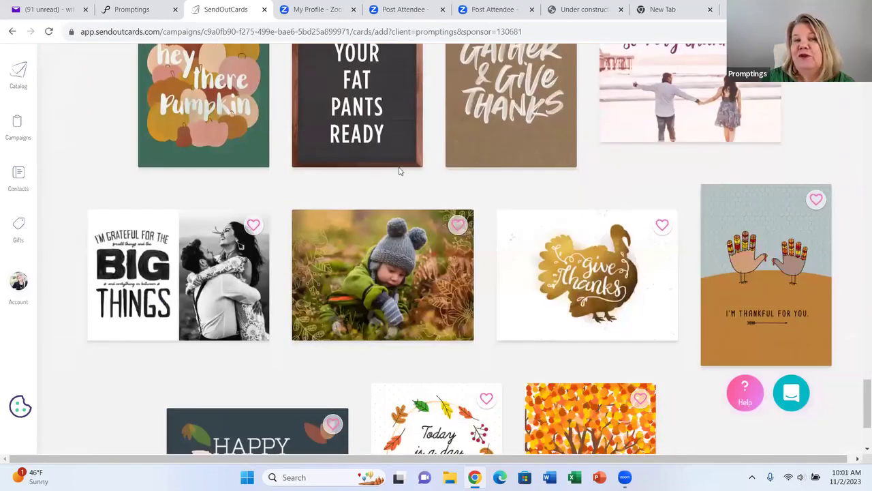
{"action": "scroll", "coordinate": [399, 170], "scroll_direction": "up", "scroll_amount": 2}
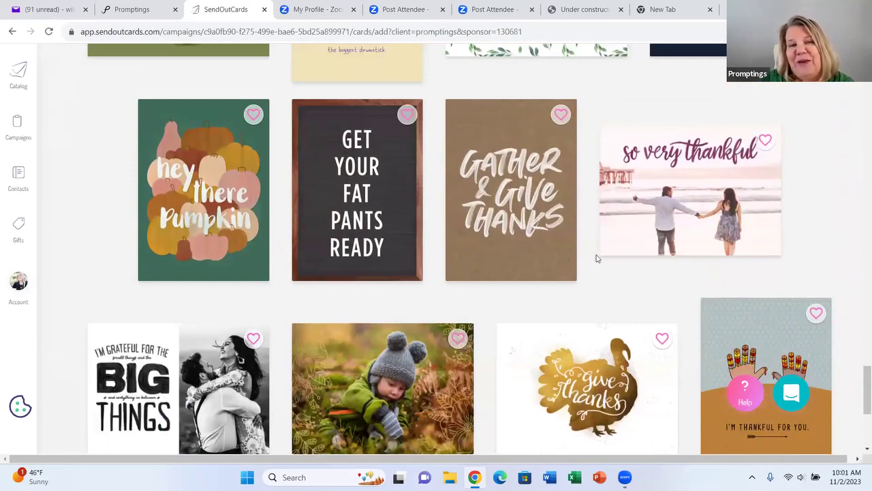
{"action": "scroll", "coordinate": [593, 255], "scroll_direction": "down", "scroll_amount": 3}
{"action": "scroll", "coordinate": [583, 259], "scroll_direction": "down", "scroll_amount": 2}
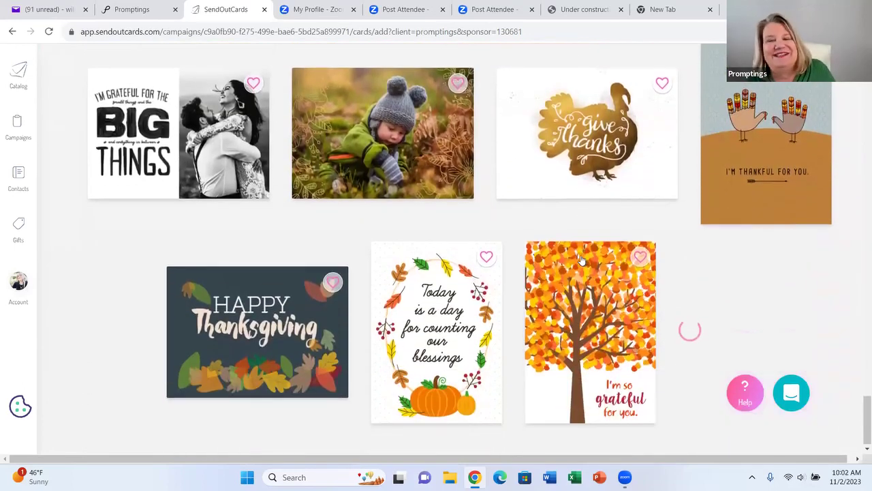
{"action": "scroll", "coordinate": [444, 214], "scroll_direction": "down", "scroll_amount": 5}
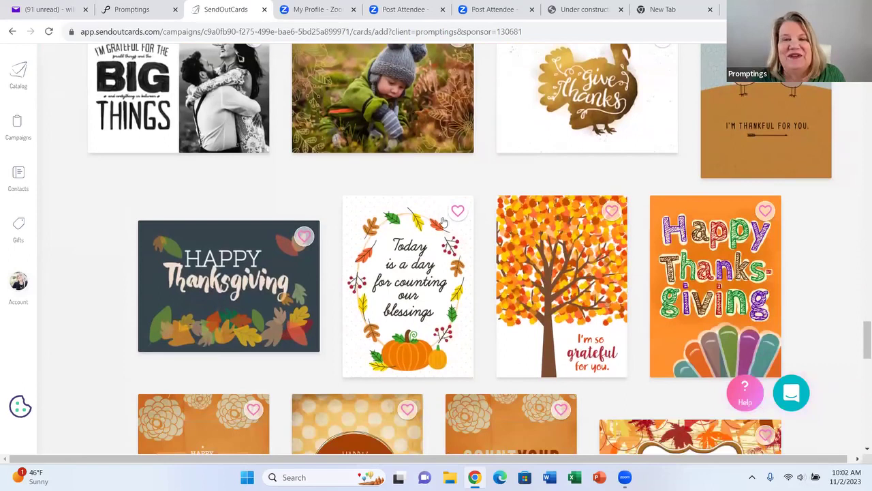
{"action": "scroll", "coordinate": [475, 231], "scroll_direction": "down", "scroll_amount": 2}
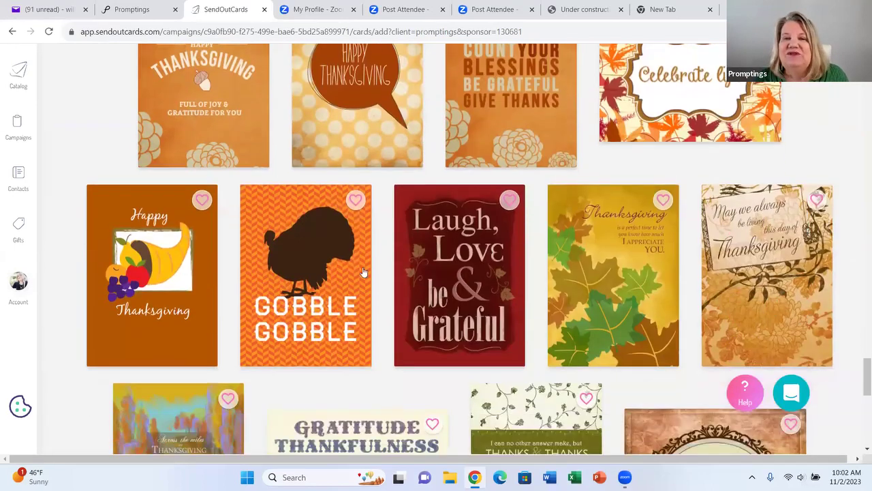
{"action": "left_click", "coordinate": [451, 292]}
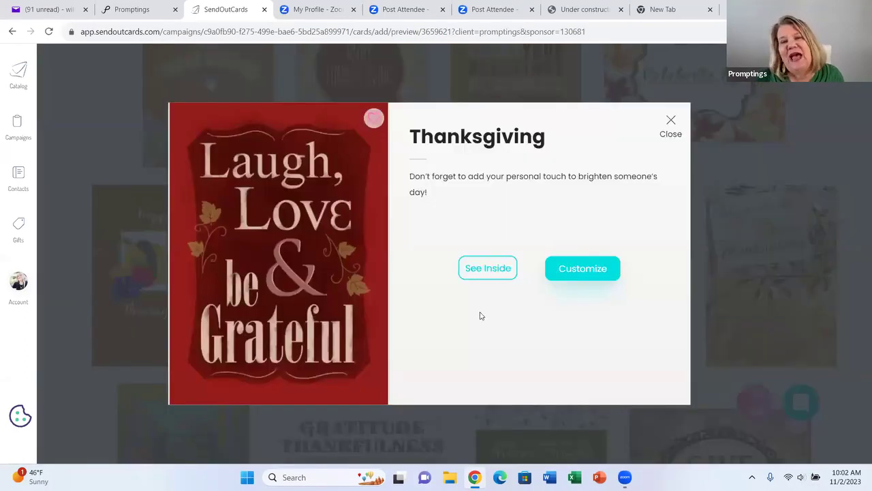
View the Laugh, Love & be Grateful card's inside message, then choose to customize it
{"action": "left_click", "coordinate": [482, 270]}
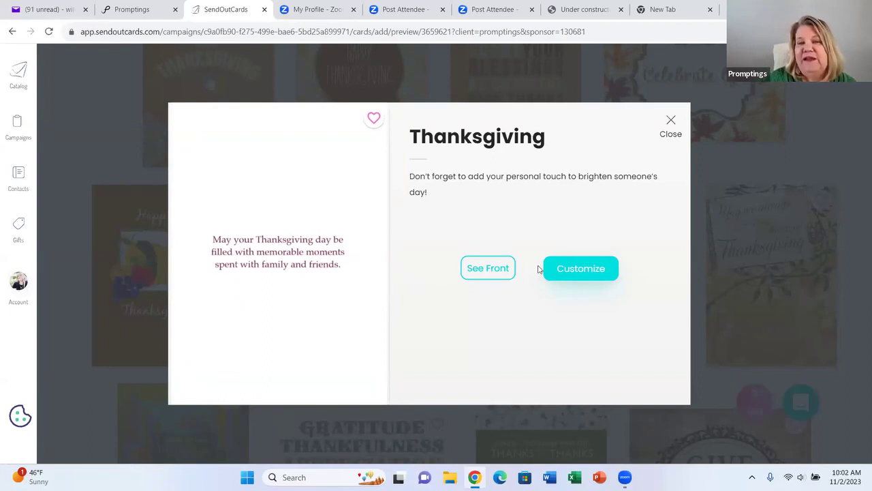
{"action": "left_click", "coordinate": [575, 271]}
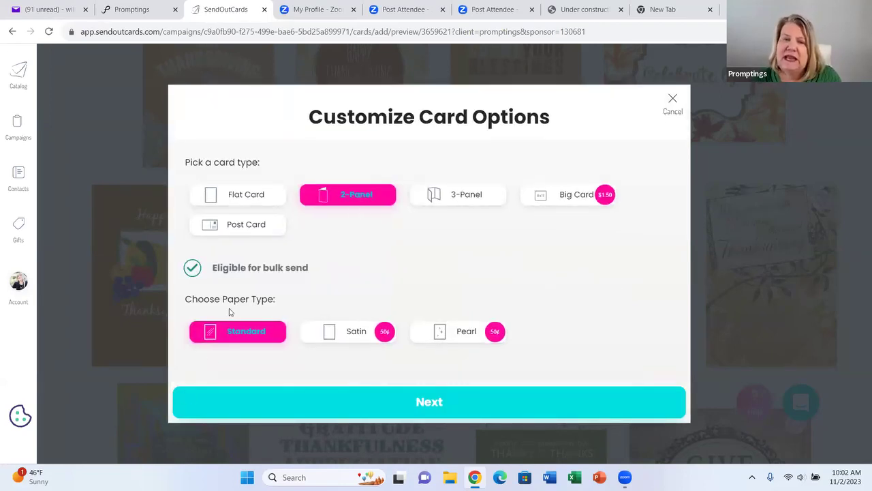
Keep the 2-Panel card on Standard paper and edit it in the current editor
{"action": "left_click", "coordinate": [431, 407]}
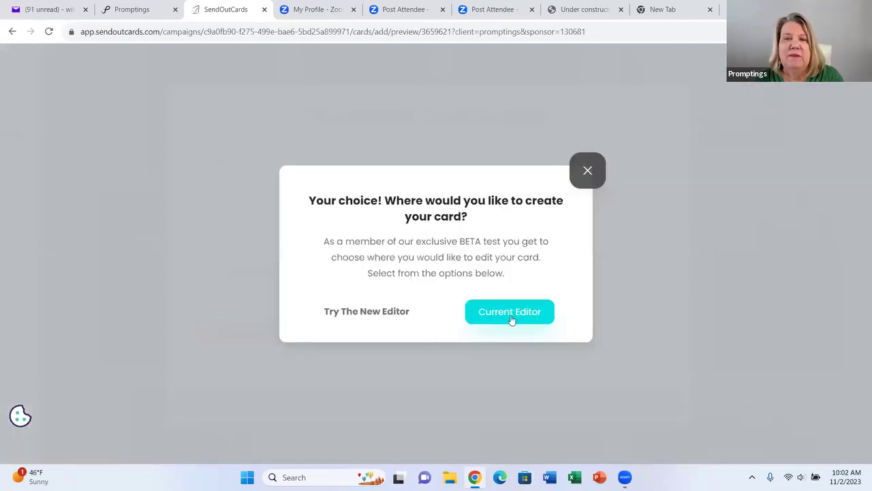
{"action": "left_click", "coordinate": [510, 313]}
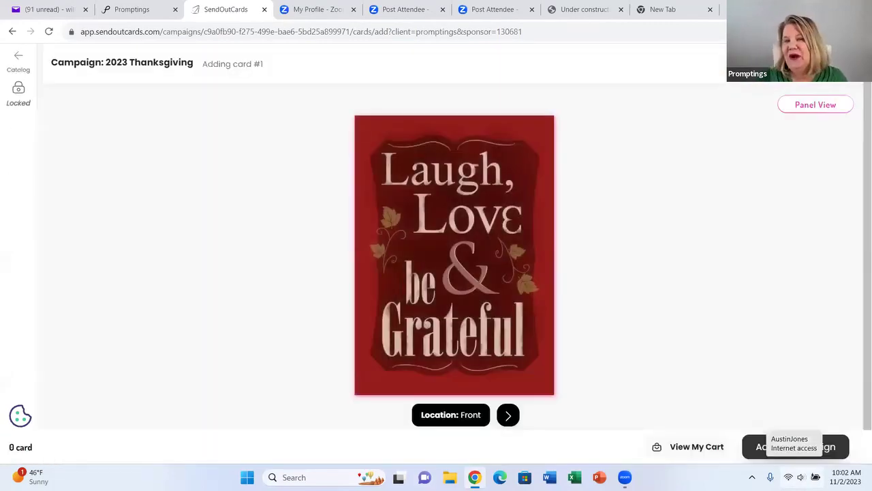
Give the card's inside left panel a full-image layout and add an image to it
{"action": "left_click", "coordinate": [509, 414]}
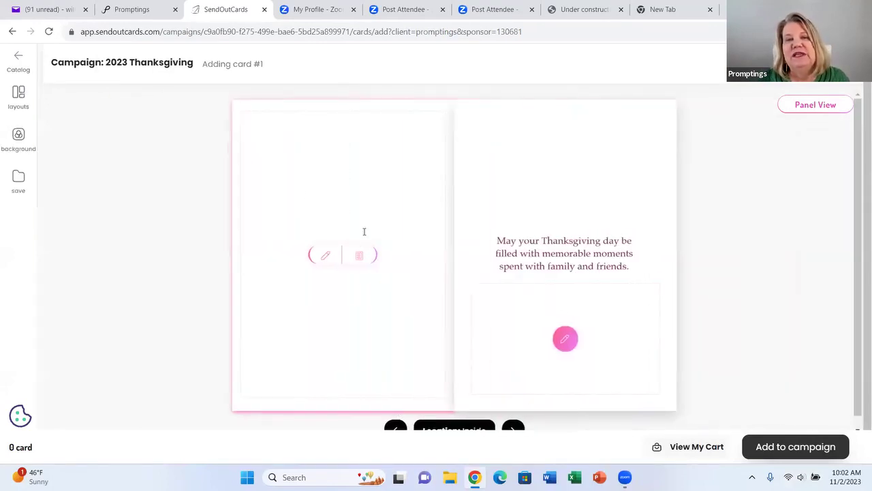
{"action": "left_click", "coordinate": [361, 260]}
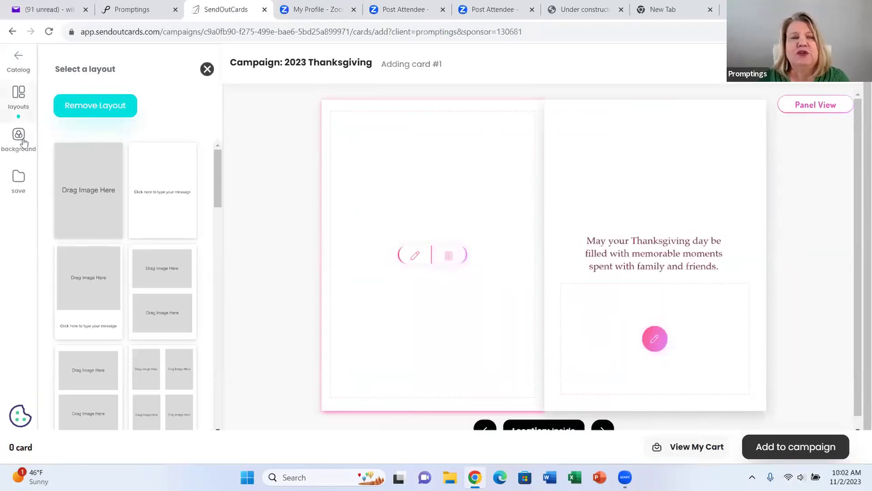
{"action": "left_click", "coordinate": [88, 195]}
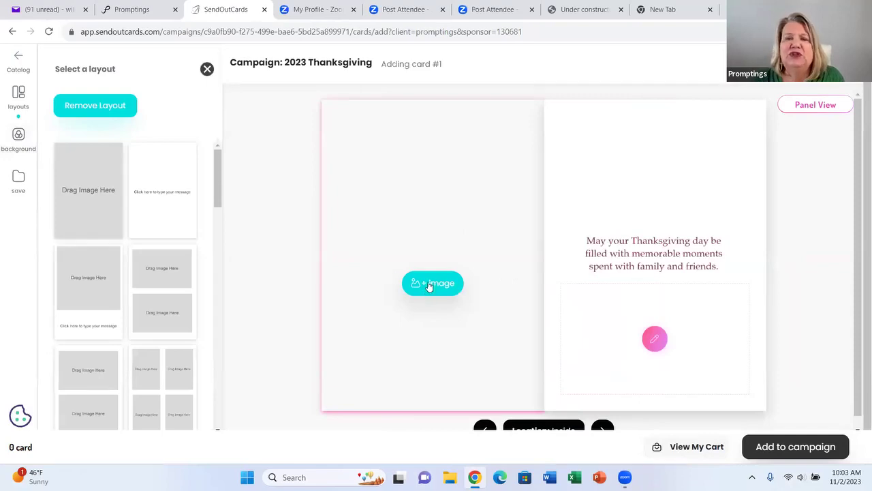
{"action": "left_click", "coordinate": [424, 289]}
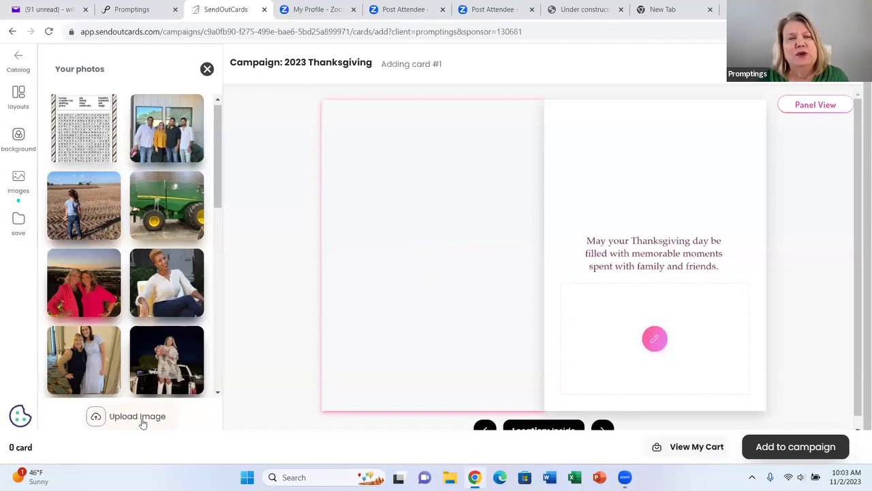
Place the Thanksgiving Word Search image on the inside left panel, then select the lower text box
{"action": "left_click", "coordinate": [74, 124]}
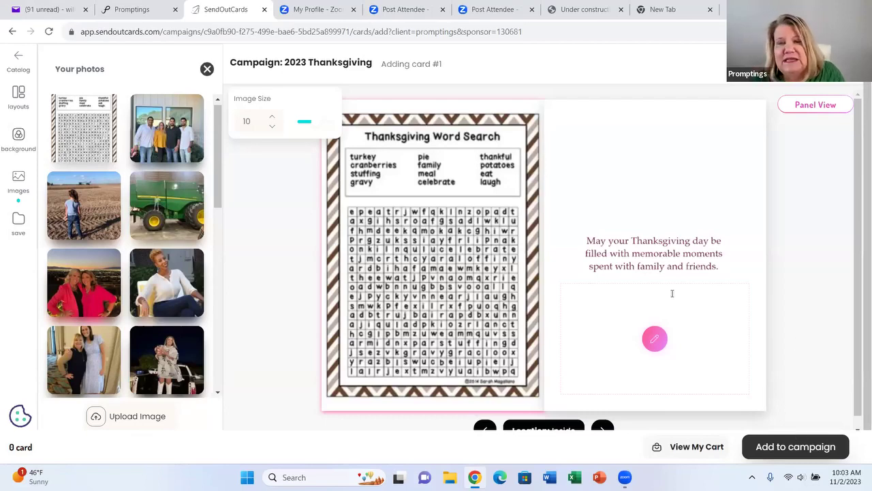
{"action": "left_click", "coordinate": [654, 339]}
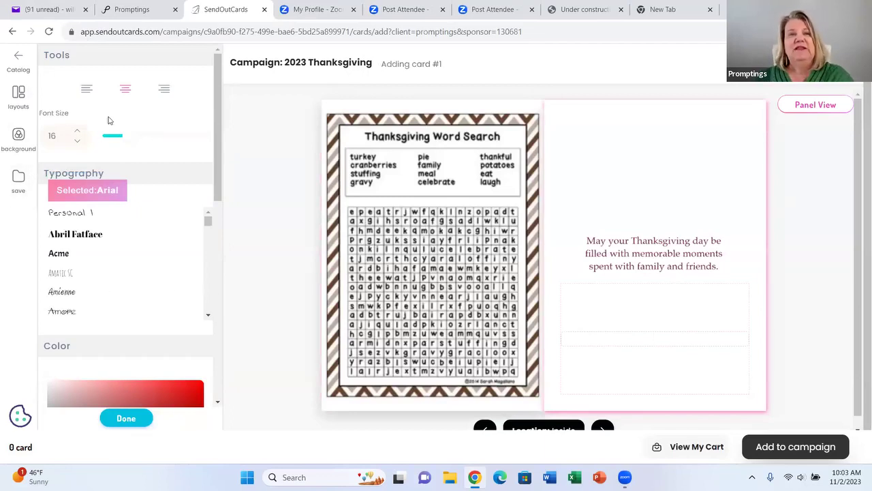
{"action": "scroll", "coordinate": [129, 251], "scroll_direction": "down", "scroll_amount": 2}
{"action": "scroll", "coordinate": [129, 251], "scroll_direction": "down", "scroll_amount": 10}
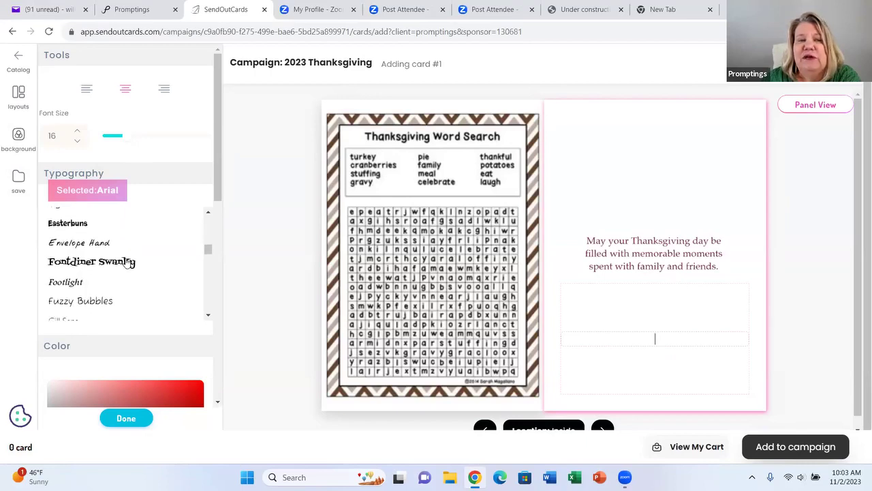
{"action": "scroll", "coordinate": [124, 285], "scroll_direction": "up", "scroll_amount": 8}
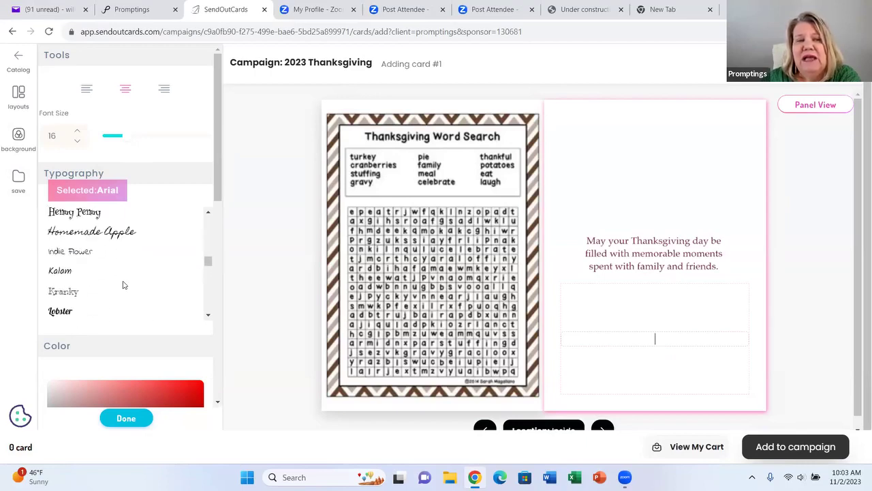
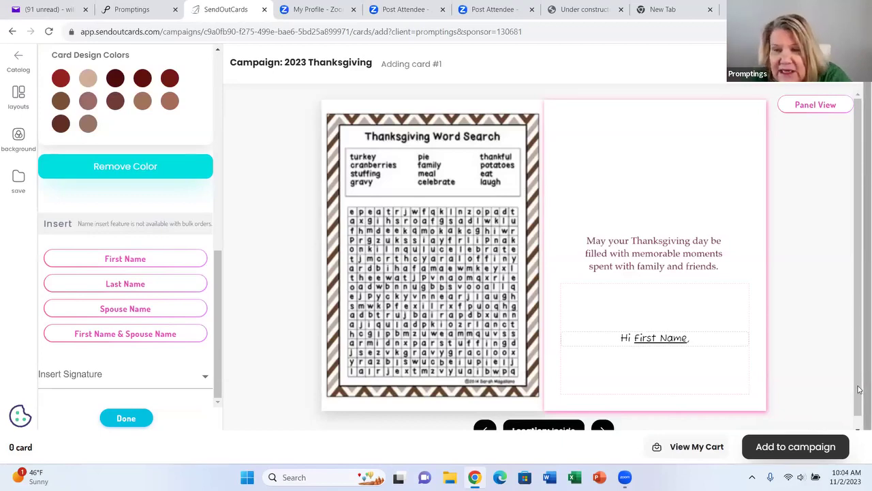
Add the lines 'Thanksgiving blessing to you! I am grateful…', 'I am curious what was the first word you found.' and 'Have a great Thanksgiving.'
{"action": "key", "text": "Return"}
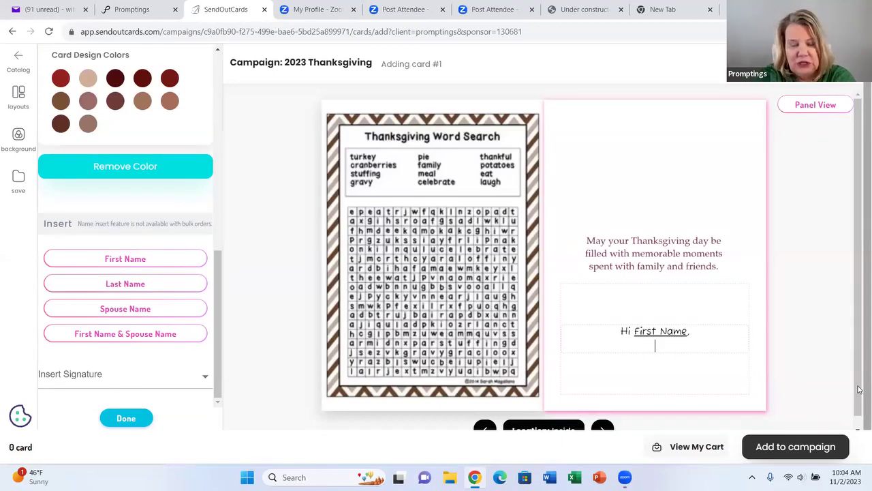
{"action": "type", "text": "Thanksg"}
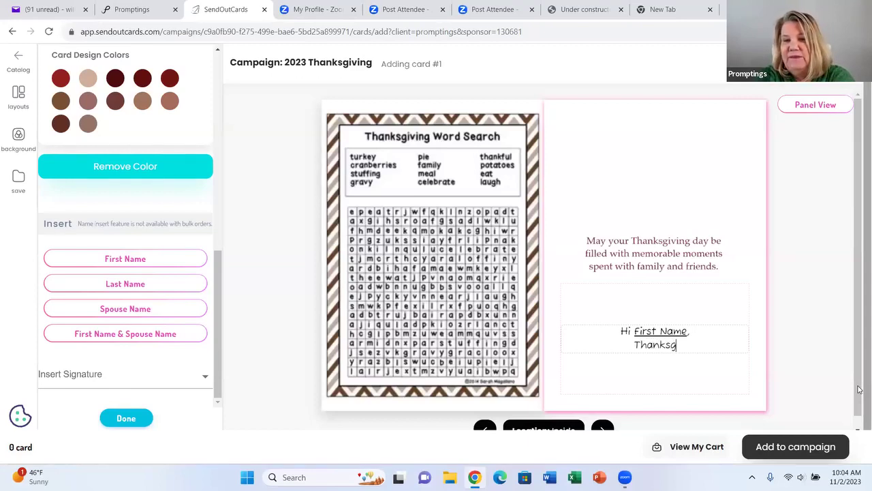
{"action": "type", "text": "iving blessing to you!  I am grateful"}
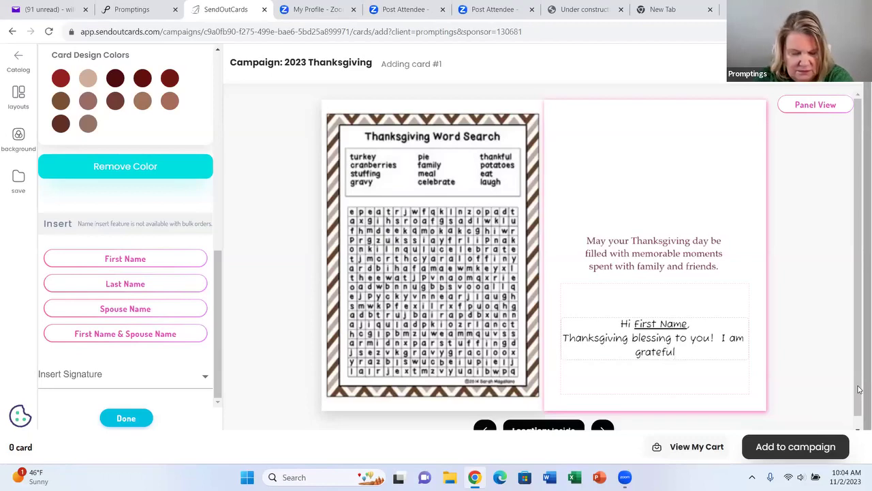
{"action": "type", "text": " for your"}
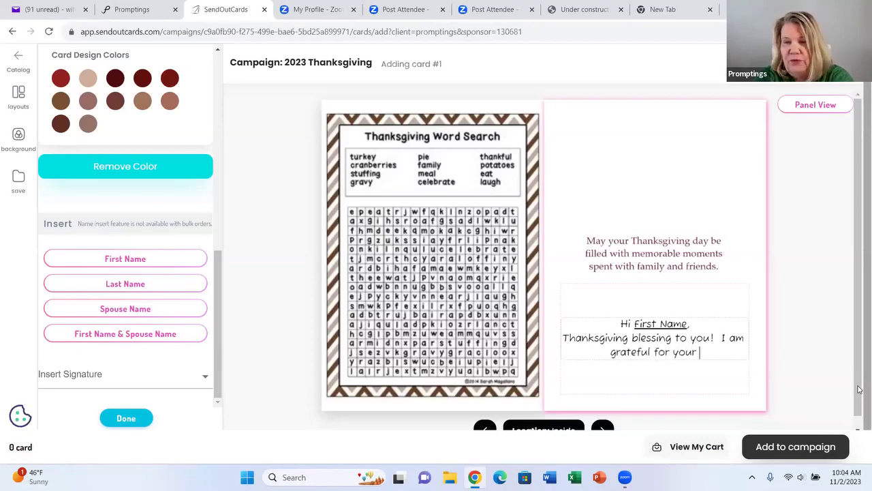
{"action": "type", "text": " presence i"}
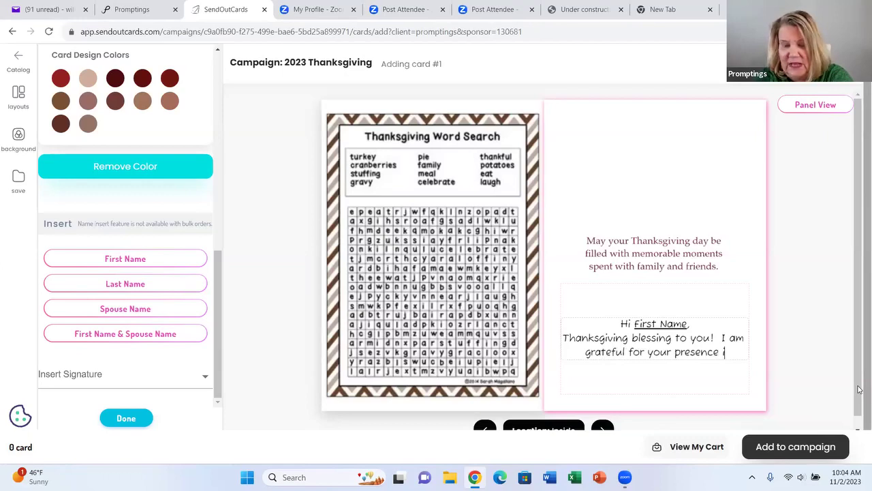
{"action": "type", "text": "n my"}
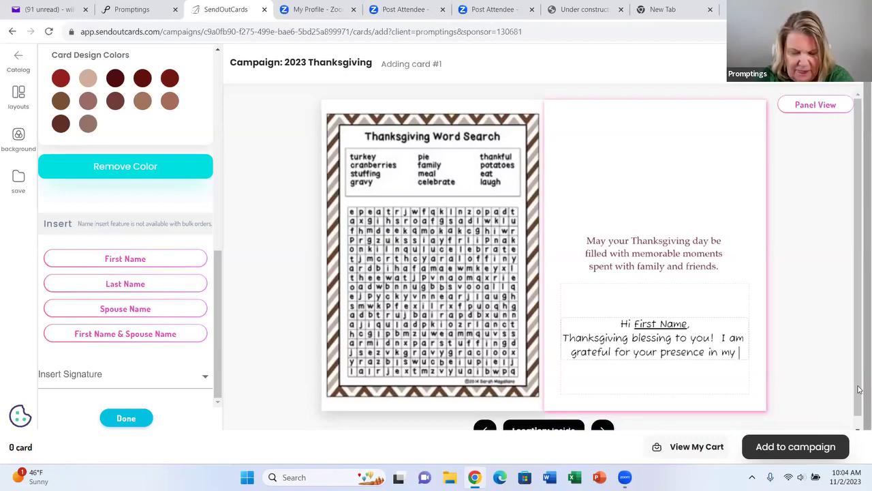
{"action": "type", "text": " life."}
{"action": "key", "text": "Return"}
{"action": "key", "text": "Return"}
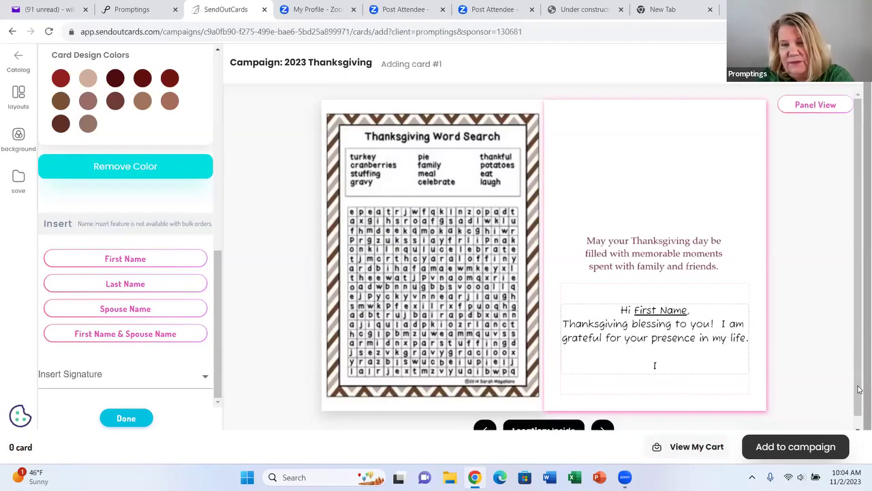
{"action": "type", "text": "I am curious what w"}
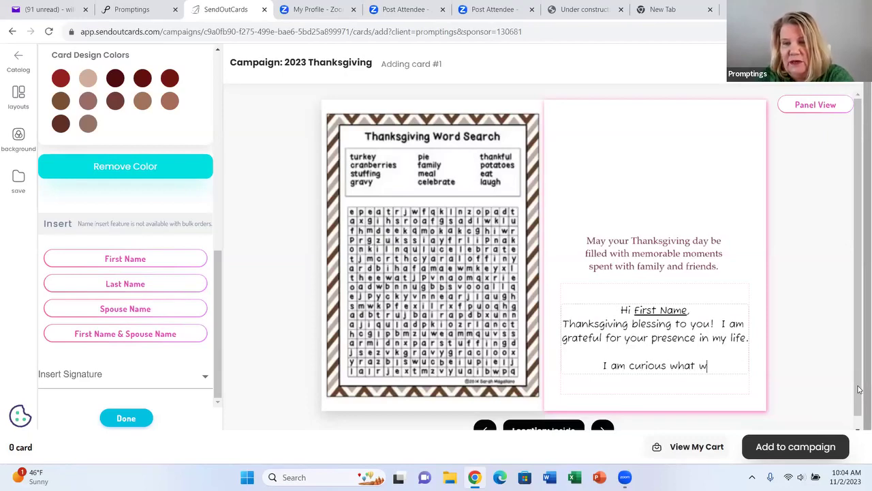
{"action": "type", "text": "as the "}
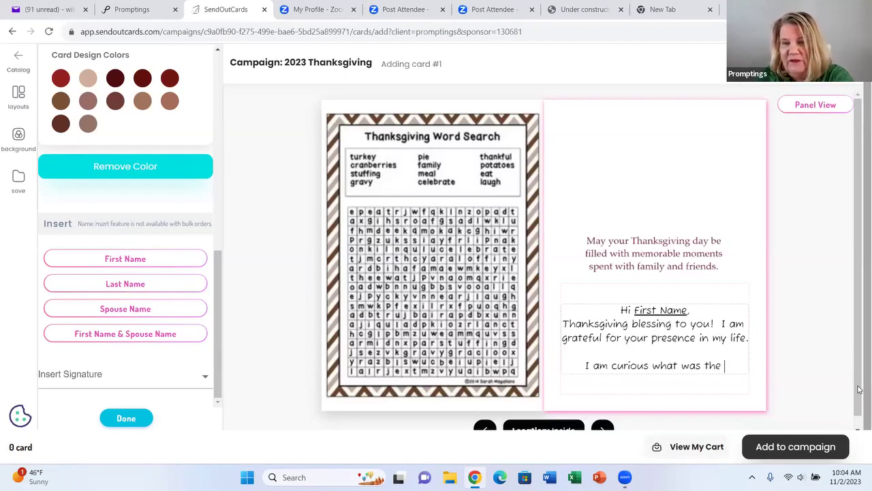
{"action": "type", "text": "first word you foud"}
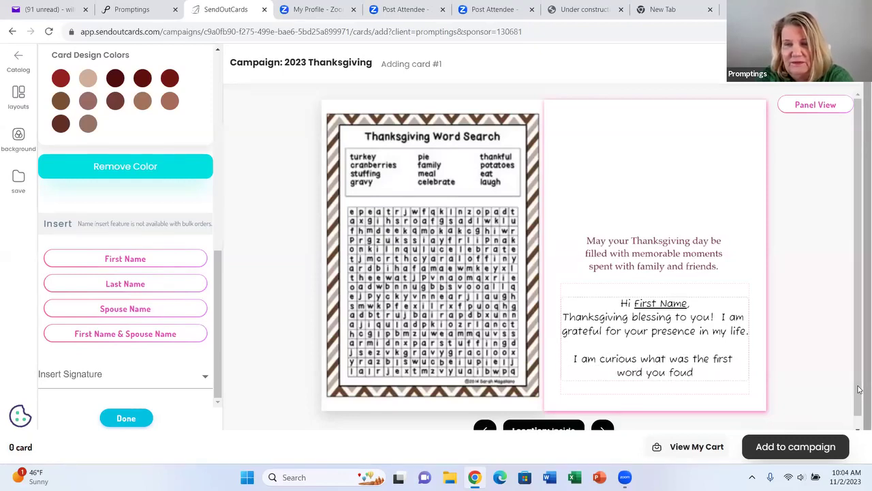
{"action": "key", "text": "BackSpace"}
{"action": "type", "text": "nd."}
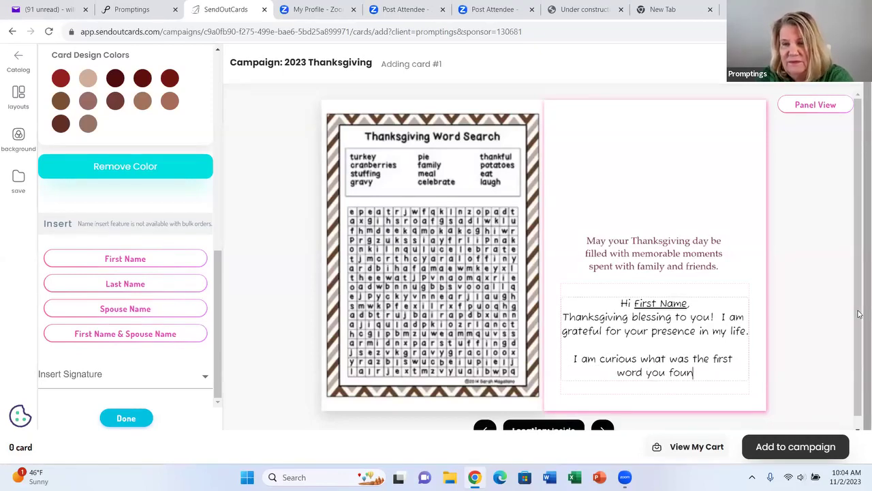
{"action": "key", "text": "Return"}
{"action": "key", "text": "Return"}
{"action": "type", "text": "Have a g"}
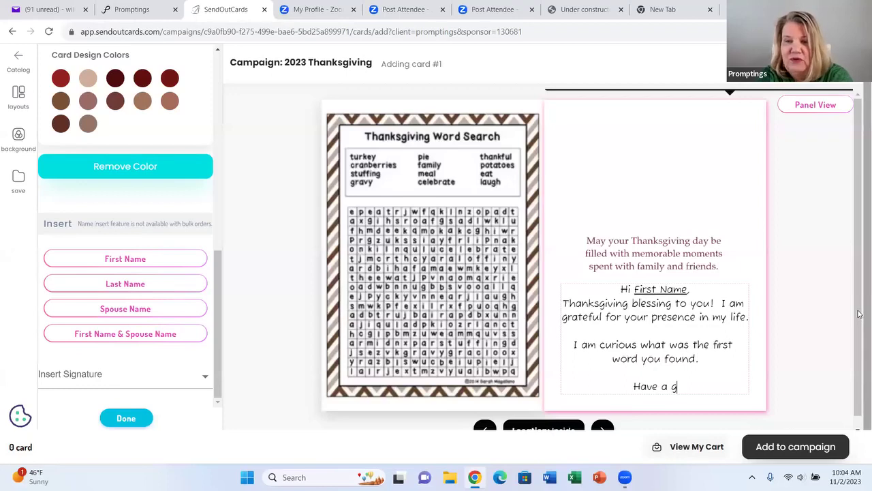
{"action": "type", "text": "reat Thanksgiving!"}
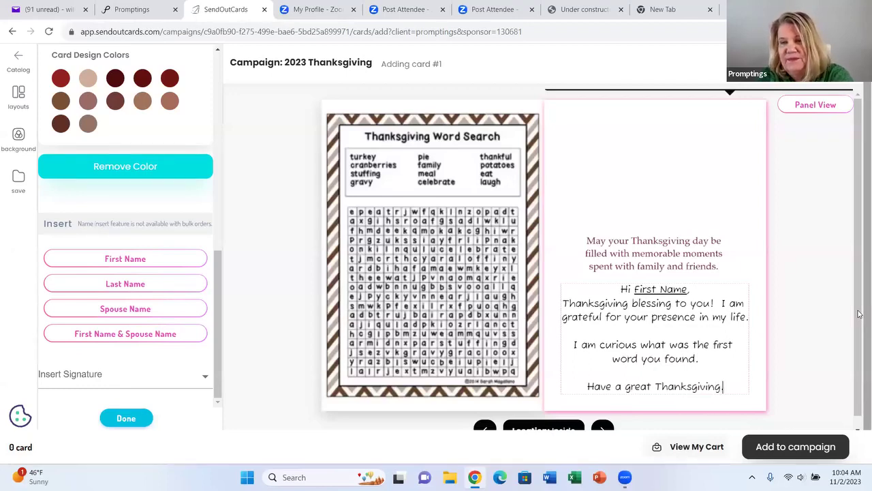
{"action": "key", "text": "BackSpace"}
{"action": "type", "text": "."}
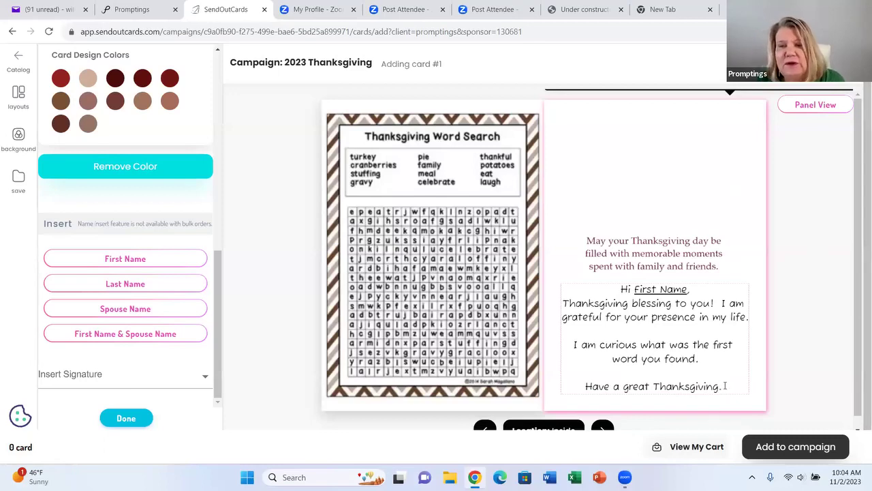
Select the entire inside message, apply the red swatch, and bring the Font Size and Typography settings into view
{"action": "left_click_drag", "start_coordinate": [726, 386], "coordinate": [474, 273]}
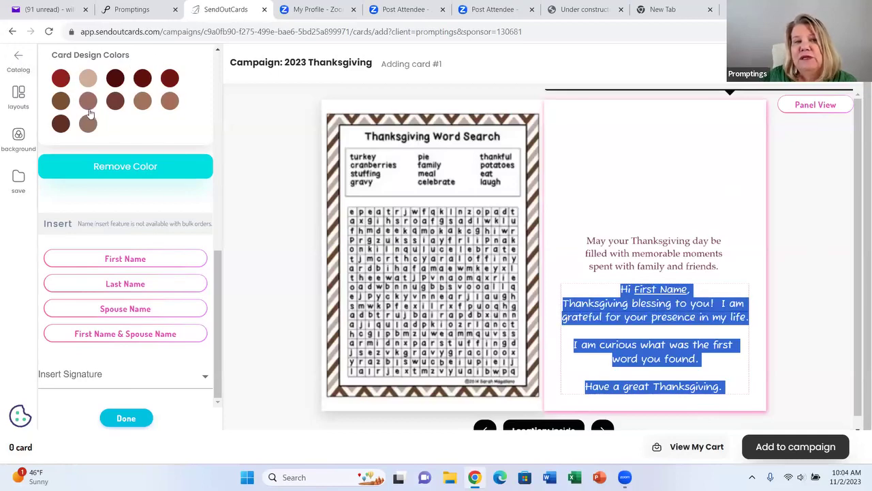
{"action": "left_click", "coordinate": [60, 80]}
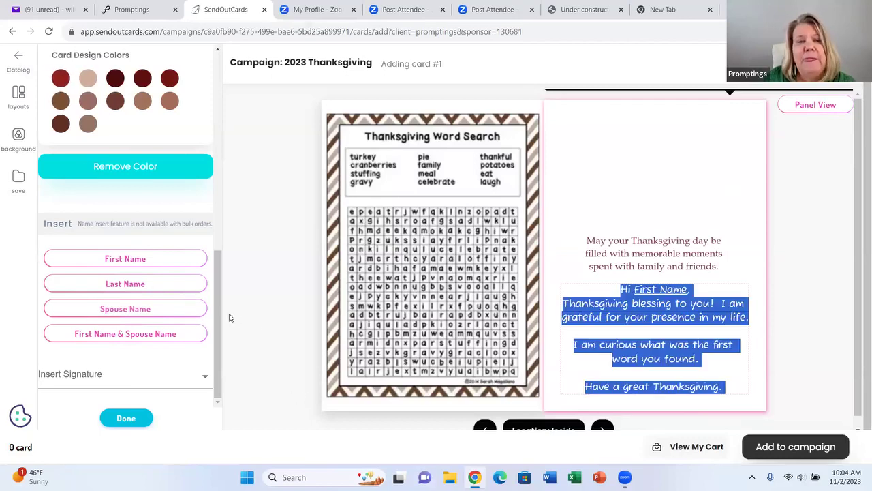
{"action": "left_click_drag", "start_coordinate": [218, 319], "coordinate": [189, 53]}
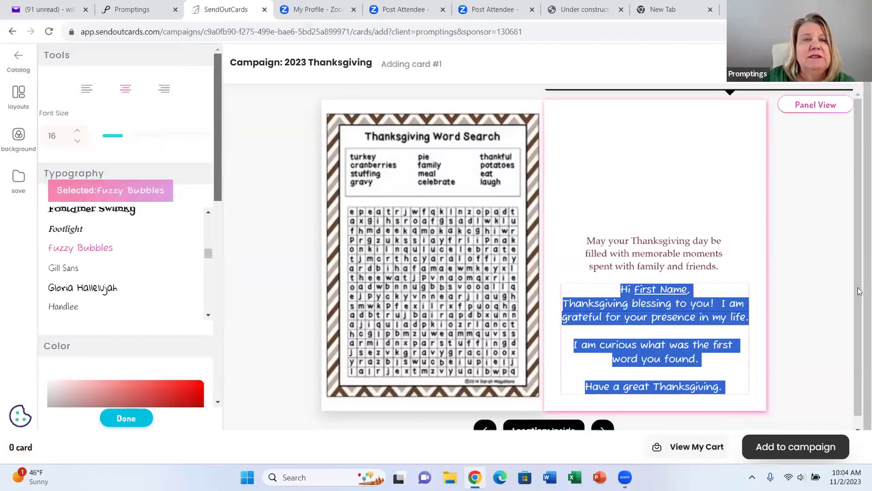
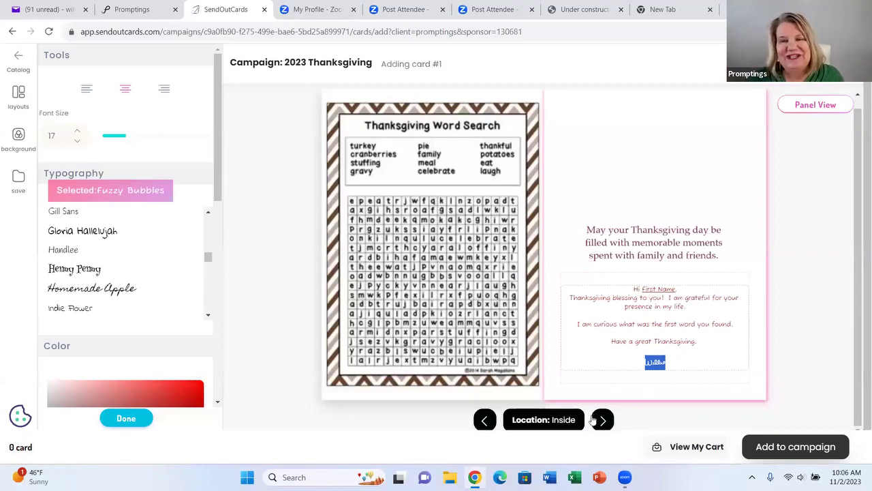
Flip the Thanksgiving card to show its back panel with the business contact details
{"action": "left_click", "coordinate": [604, 421]}
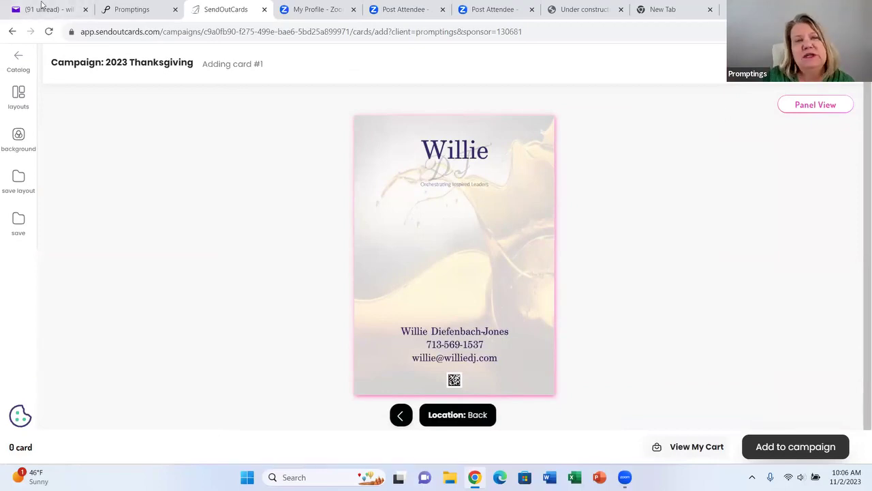
Browse the back-panel layouts, then add the card to the 2023 Thanksgiving campaign
{"action": "left_click", "coordinate": [18, 98]}
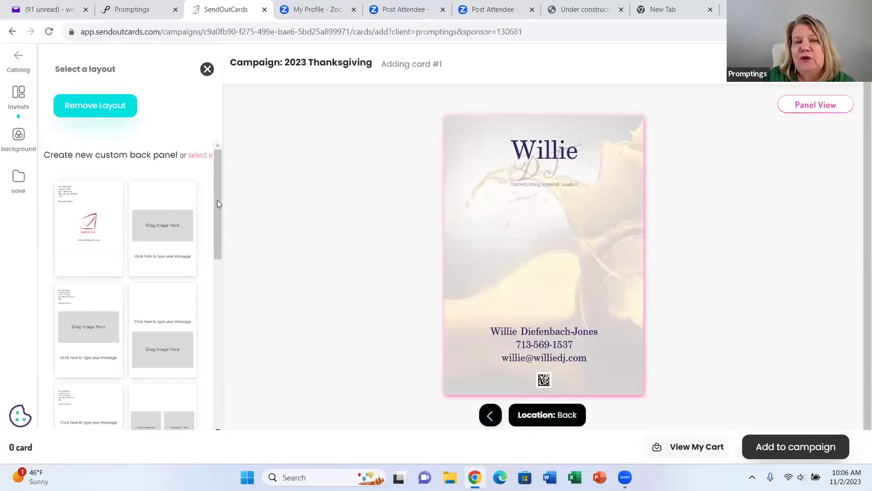
{"action": "left_click_drag", "start_coordinate": [217, 212], "coordinate": [250, 90]}
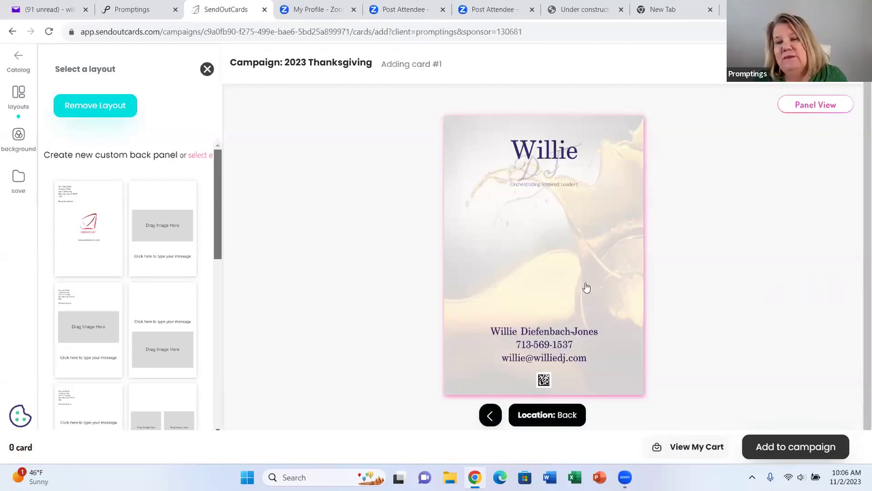
{"action": "left_click", "coordinate": [799, 449]}
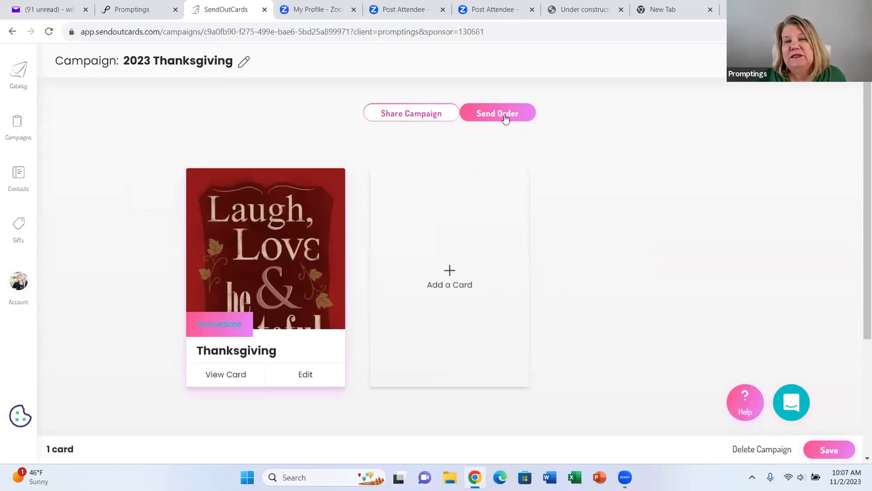
{"action": "left_click", "coordinate": [505, 117]}
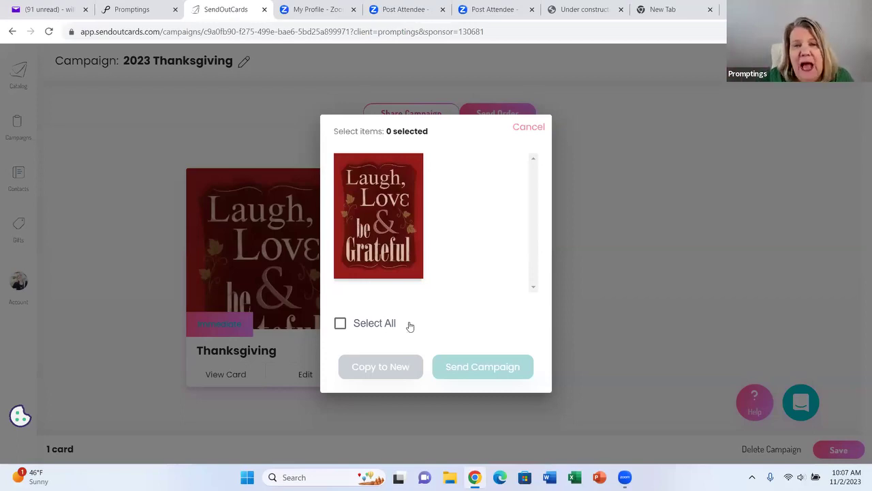
Select all items in the 2023 Thanksgiving campaign and send them as a new order
{"action": "left_click", "coordinate": [340, 325]}
{"action": "left_click", "coordinate": [491, 371]}
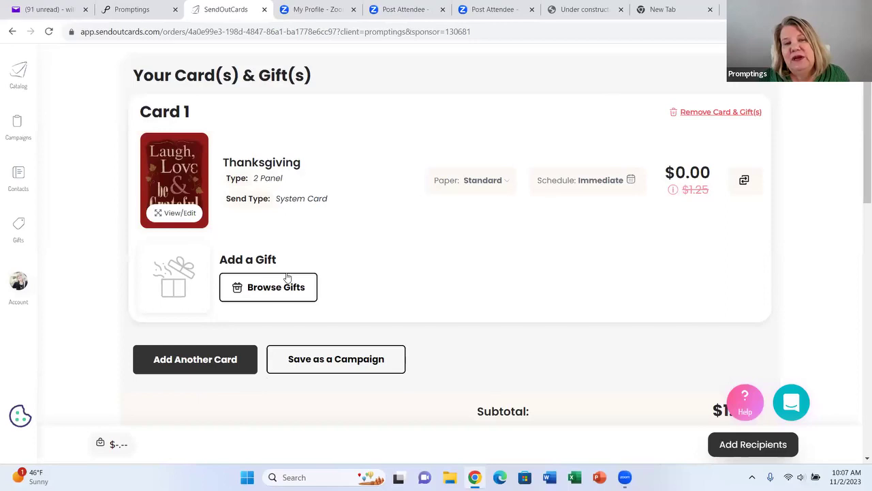
Browse gift categories like Cookie Time and For The Home without adding any gift
{"action": "left_click", "coordinate": [285, 296]}
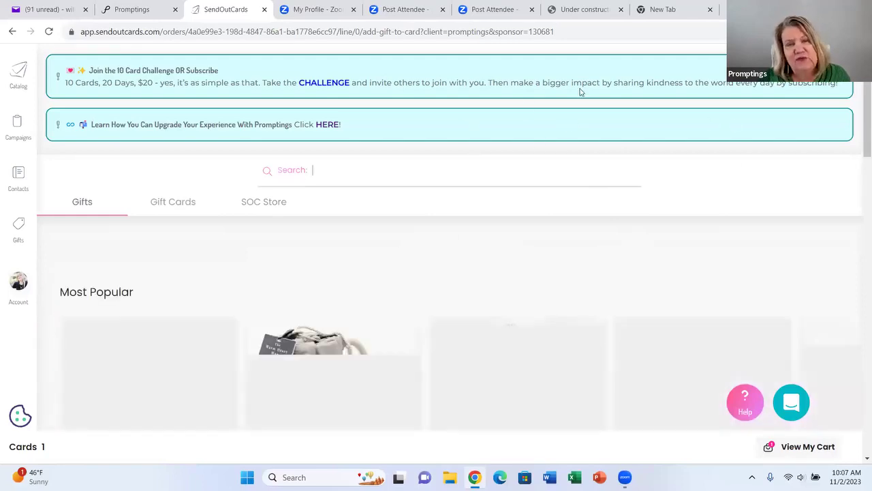
{"action": "scroll", "coordinate": [512, 170], "scroll_direction": "down", "scroll_amount": 2}
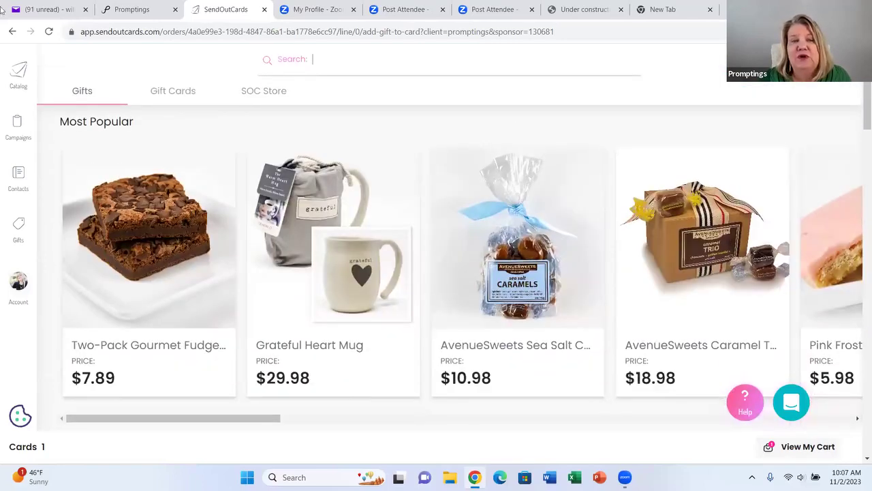
{"action": "mouse_move", "coordinate": [234, 267]}
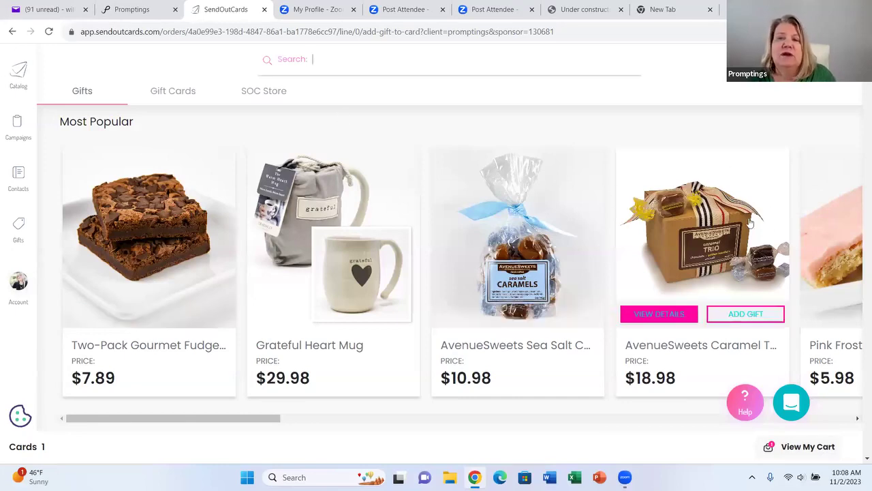
{"action": "scroll", "coordinate": [730, 286], "scroll_direction": "down", "scroll_amount": 8}
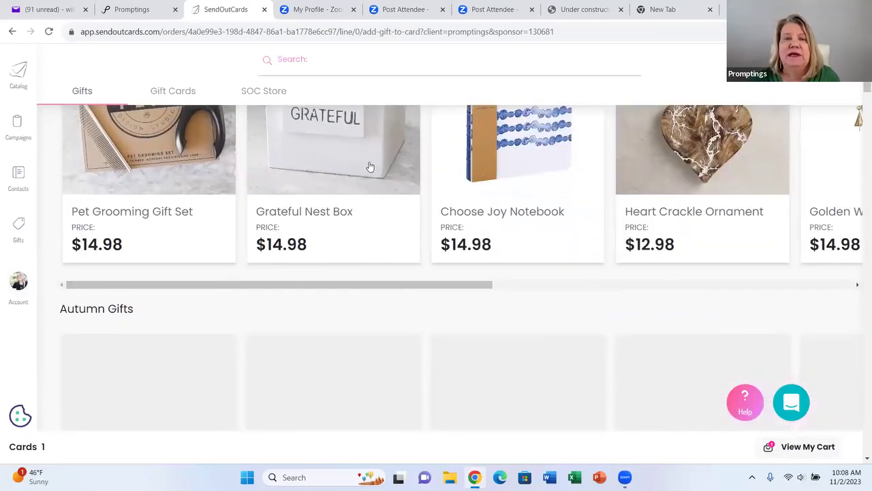
{"action": "mouse_move", "coordinate": [369, 169]}
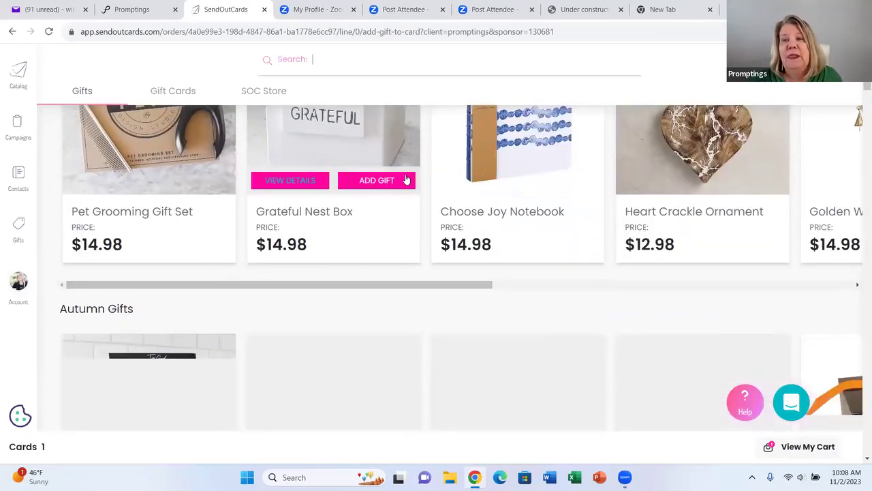
{"action": "scroll", "coordinate": [699, 209], "scroll_direction": "down", "scroll_amount": 2}
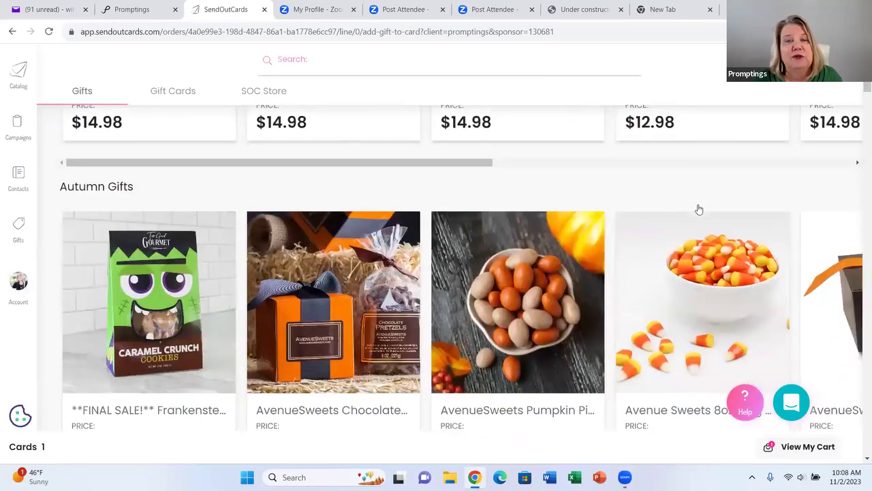
{"action": "scroll", "coordinate": [700, 209], "scroll_direction": "down", "scroll_amount": 1}
{"action": "scroll", "coordinate": [415, 259], "scroll_direction": "down", "scroll_amount": 3}
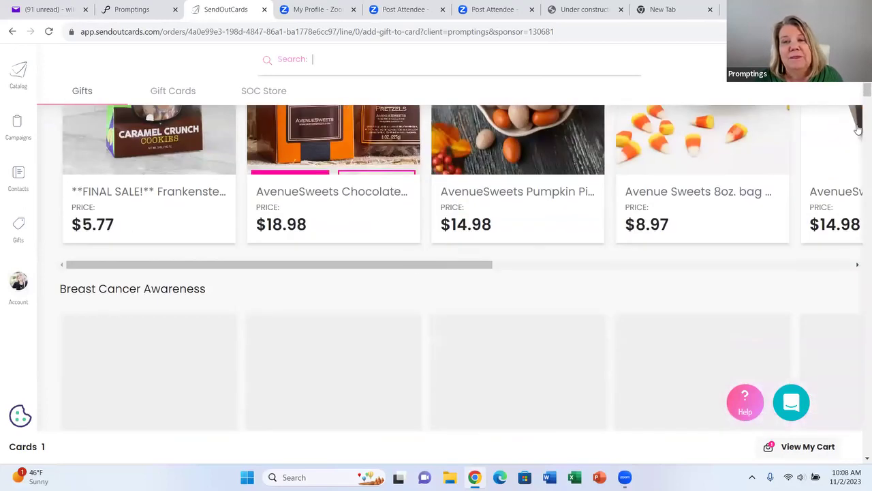
{"action": "scroll", "coordinate": [741, 209], "scroll_direction": "up", "scroll_amount": 2}
{"action": "scroll", "coordinate": [742, 206], "scroll_direction": "down", "scroll_amount": 2}
{"action": "scroll", "coordinate": [743, 205], "scroll_direction": "down", "scroll_amount": 9}
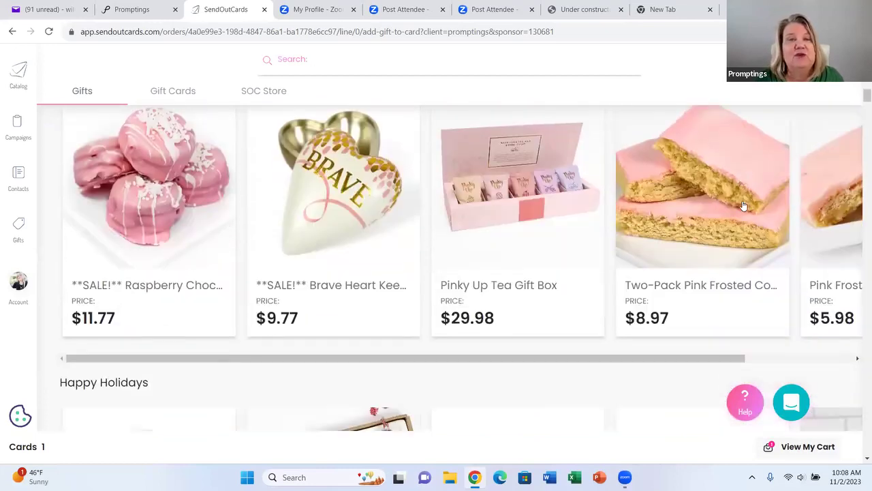
{"action": "scroll", "coordinate": [743, 208], "scroll_direction": "down", "scroll_amount": 2}
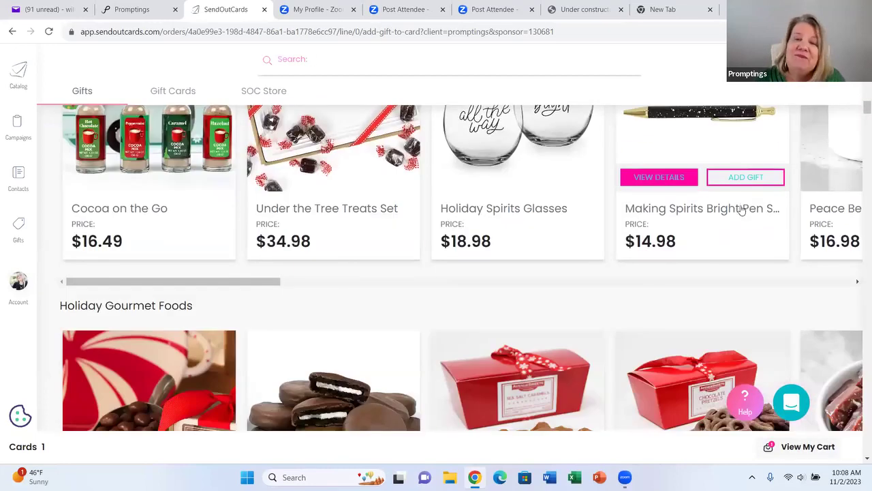
{"action": "scroll", "coordinate": [747, 212], "scroll_direction": "up", "scroll_amount": 3}
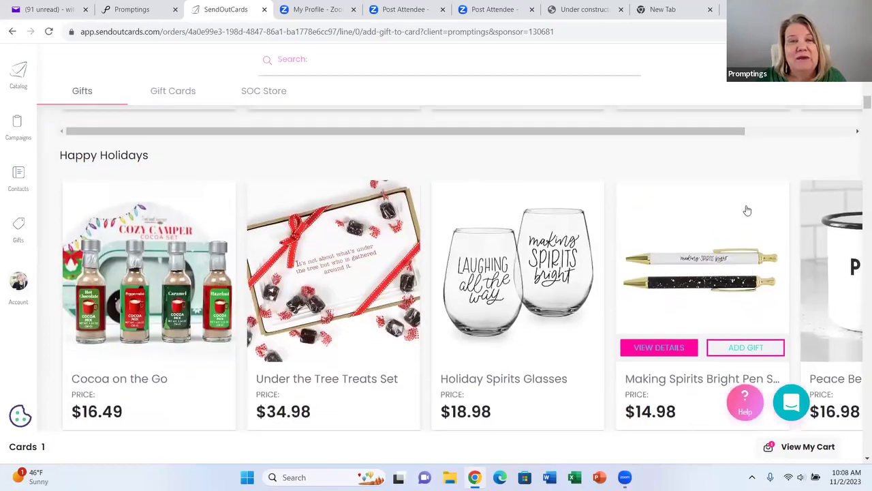
{"action": "scroll", "coordinate": [746, 211], "scroll_direction": "down", "scroll_amount": 15}
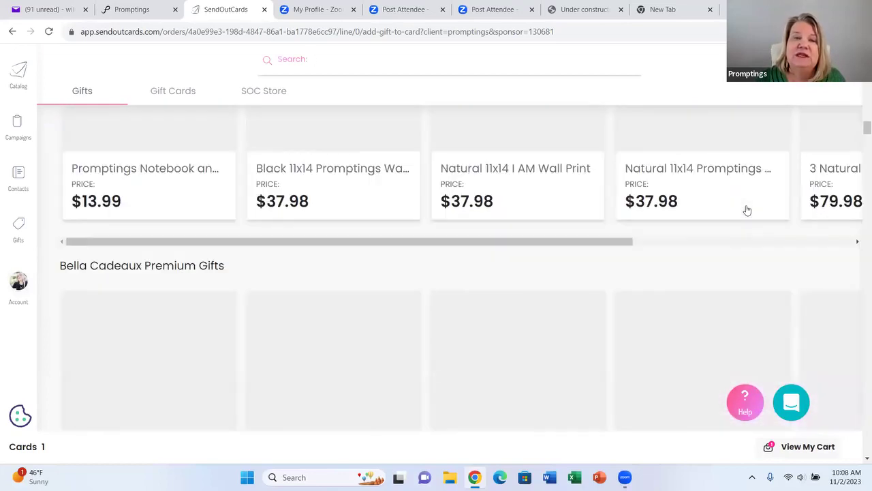
{"action": "scroll", "coordinate": [747, 210], "scroll_direction": "down", "scroll_amount": 10}
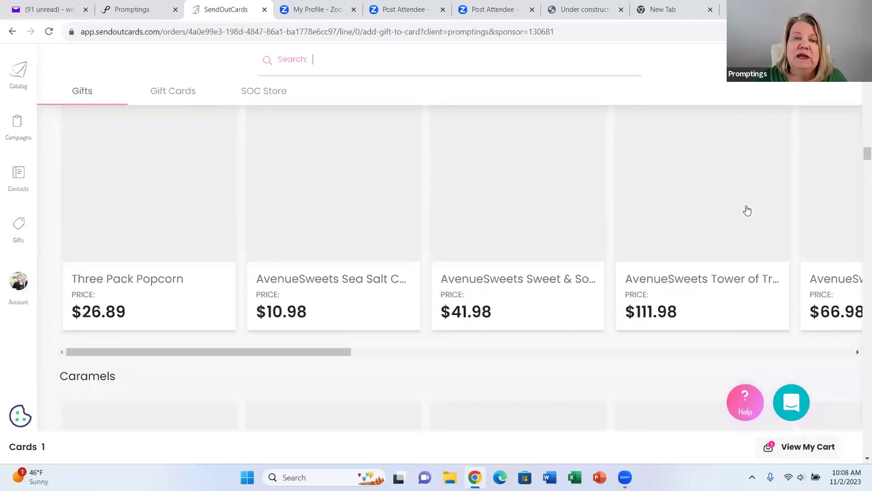
{"action": "scroll", "coordinate": [747, 211], "scroll_direction": "down", "scroll_amount": 2}
{"action": "scroll", "coordinate": [746, 208], "scroll_direction": "down", "scroll_amount": 4}
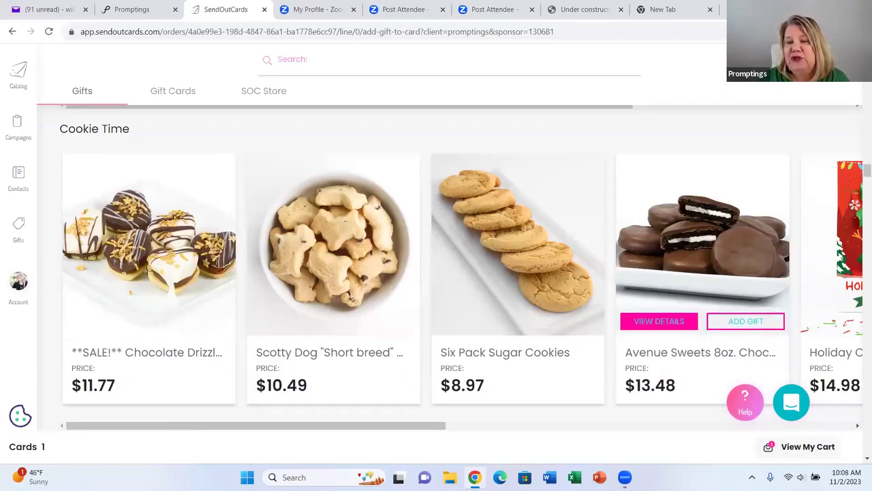
{"action": "scroll", "coordinate": [455, 142], "scroll_direction": "down", "scroll_amount": 10}
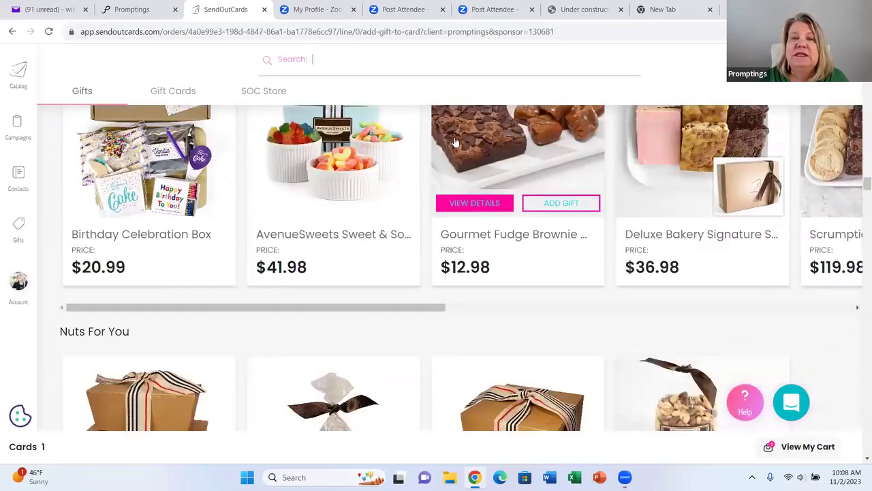
{"action": "scroll", "coordinate": [456, 142], "scroll_direction": "up", "scroll_amount": 8}
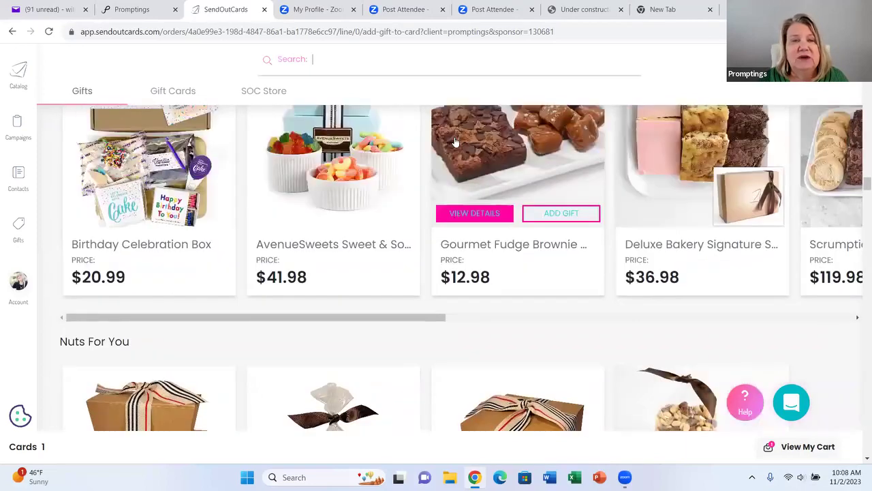
{"action": "scroll", "coordinate": [566, 406], "scroll_direction": "down", "scroll_amount": 8}
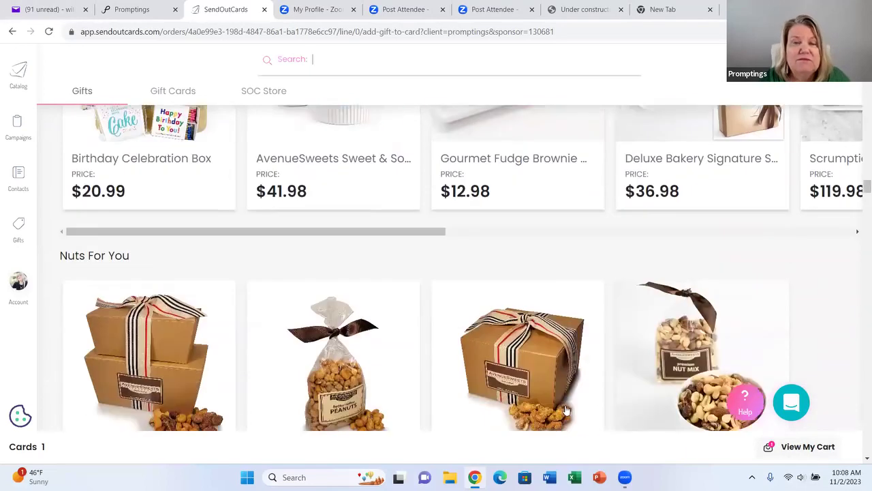
{"action": "scroll", "coordinate": [566, 410], "scroll_direction": "down", "scroll_amount": 8}
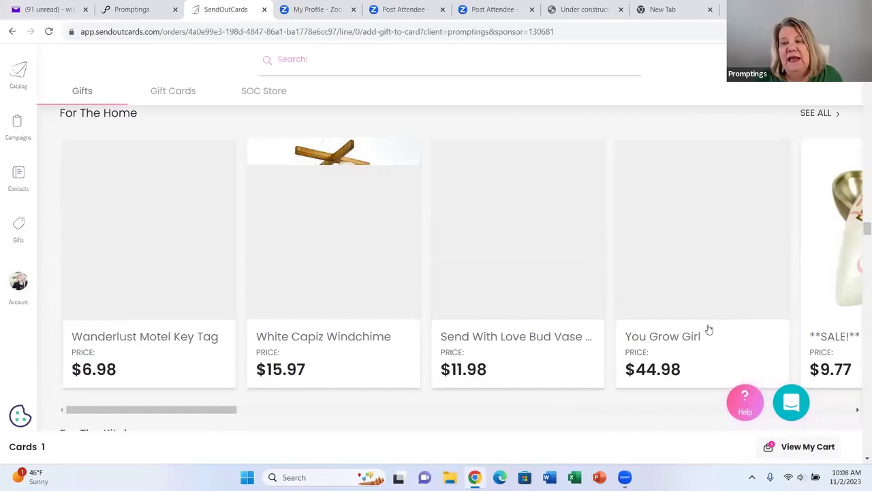
{"action": "left_click", "coordinate": [808, 447]}
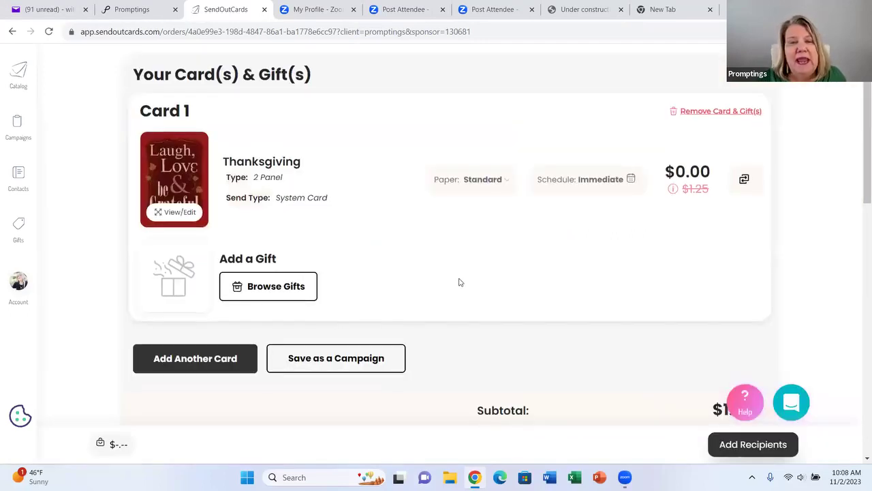
Search the address book by the contact's name and tick the matching contact as a recipient
{"action": "scroll", "coordinate": [459, 282], "scroll_direction": "down", "scroll_amount": 7}
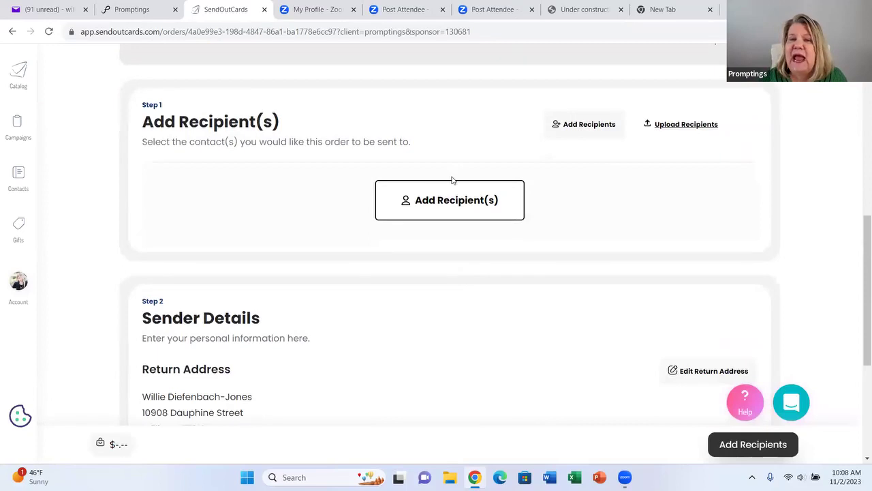
{"action": "left_click", "coordinate": [325, 161]}
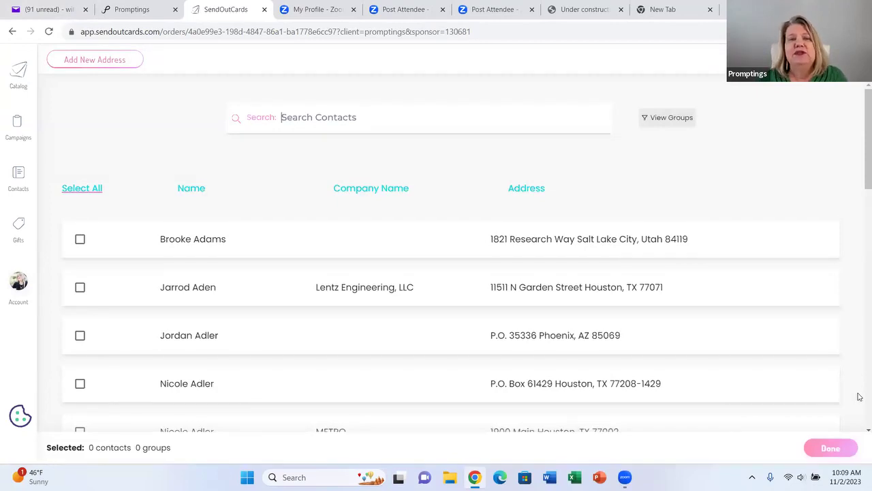
{"action": "scroll", "coordinate": [661, 347], "scroll_direction": "down", "scroll_amount": 10}
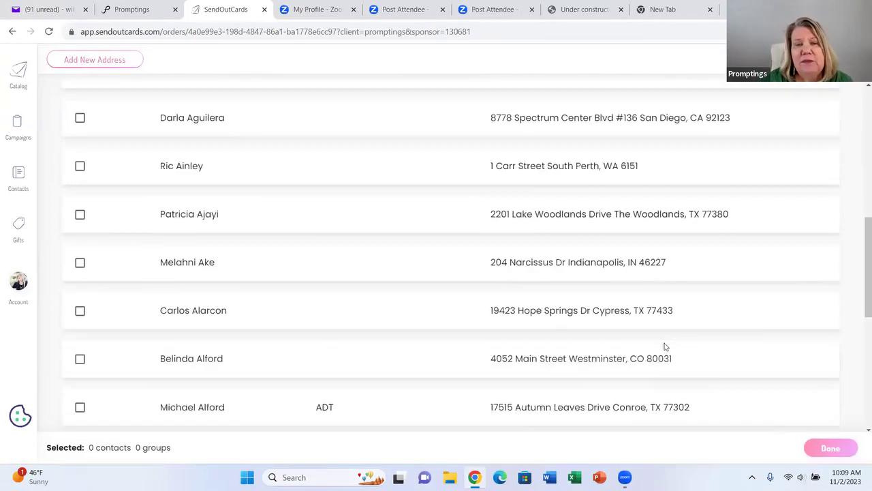
{"action": "scroll", "coordinate": [665, 346], "scroll_direction": "up", "scroll_amount": 15}
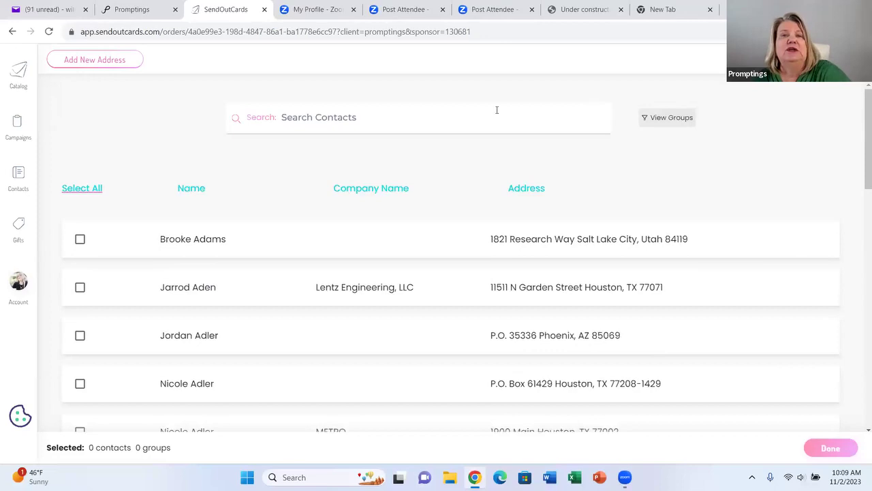
{"action": "left_click", "coordinate": [362, 116]}
{"action": "type", "text": "carre"}
{"action": "key", "text": "Return"}
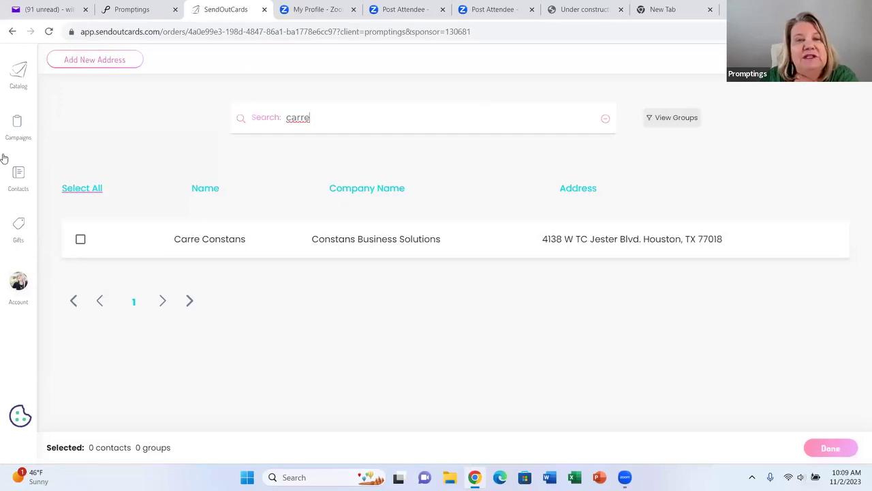
{"action": "left_click", "coordinate": [80, 239]}
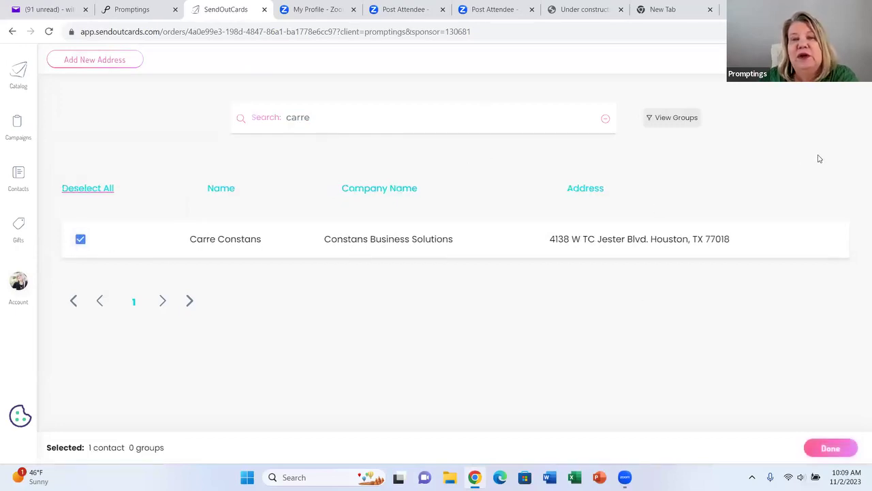
{"action": "left_click", "coordinate": [676, 118]}
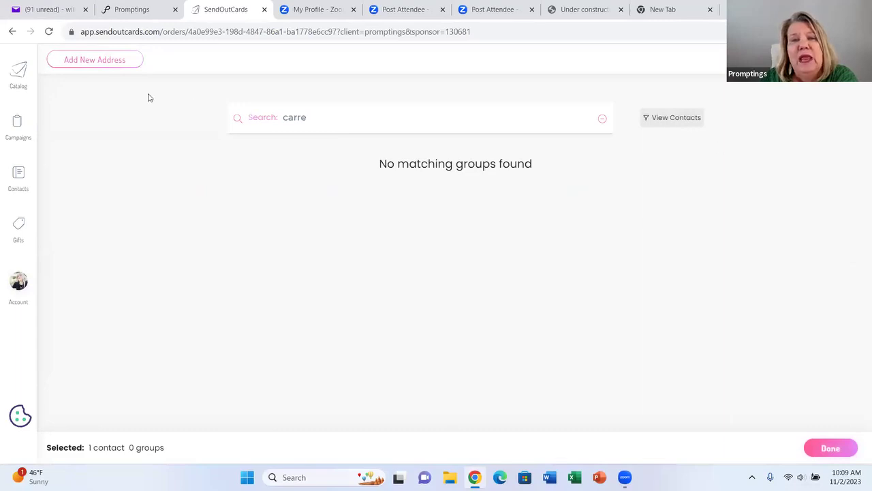
Search groups for 'bn', tick BNI Heights as recipients, and list its members
{"action": "left_click_drag", "start_coordinate": [326, 118], "coordinate": [265, 121]}
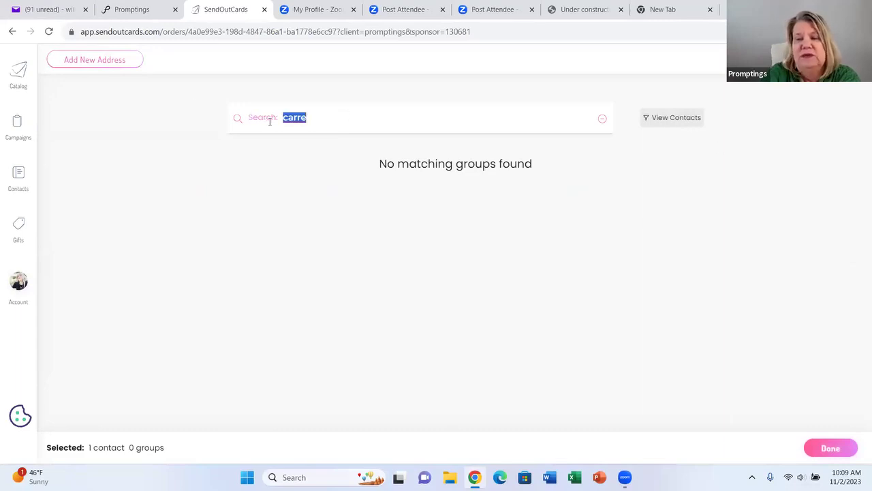
{"action": "key", "text": "BackSpace"}
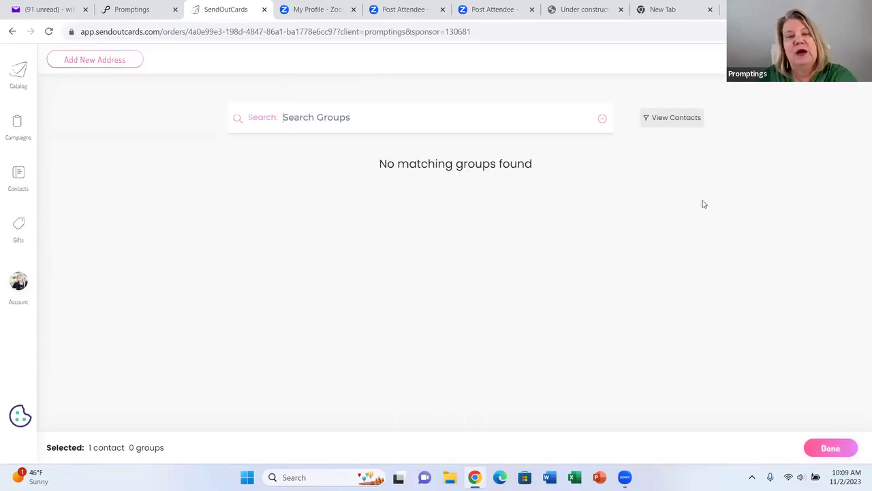
{"action": "type", "text": "bni"}
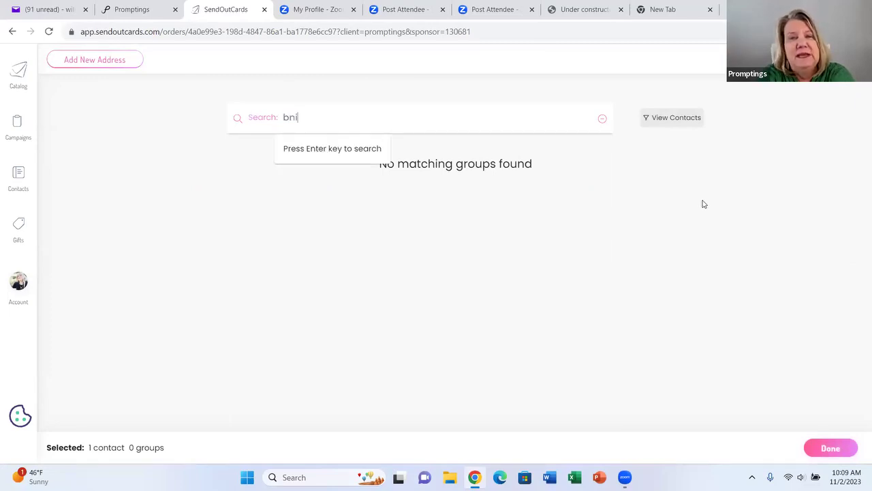
{"action": "key", "text": "Return"}
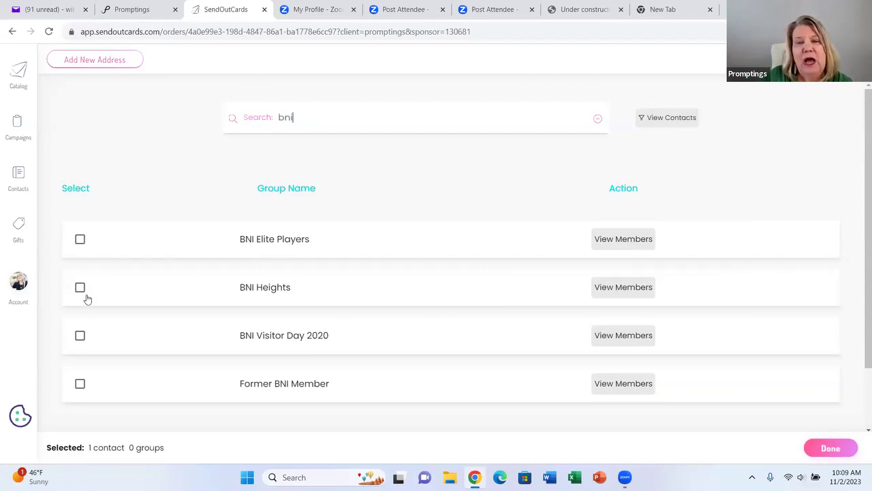
{"action": "left_click", "coordinate": [80, 288]}
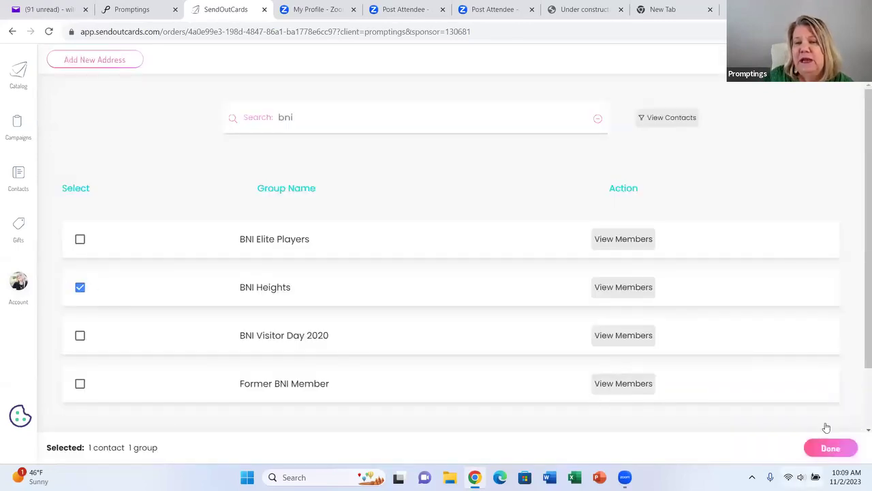
{"action": "left_click", "coordinate": [612, 298]}
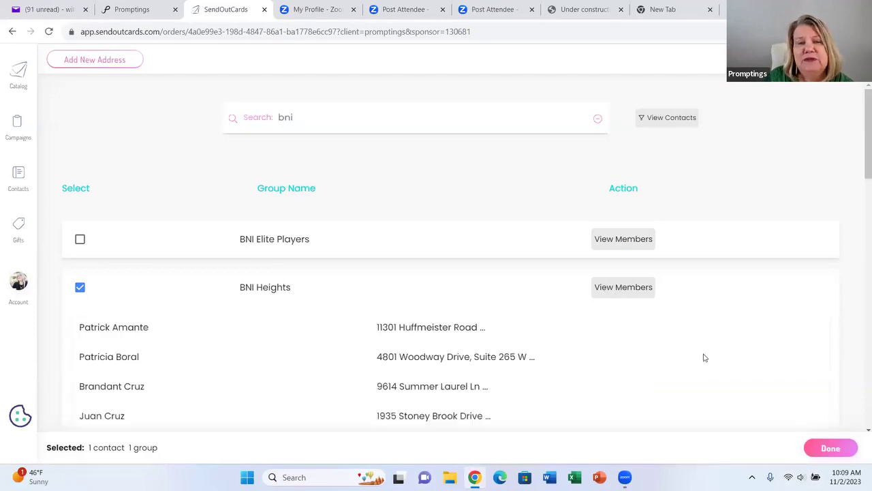
{"action": "scroll", "coordinate": [705, 357], "scroll_direction": "down", "scroll_amount": 8}
{"action": "scroll", "coordinate": [689, 382], "scroll_direction": "down", "scroll_amount": 3}
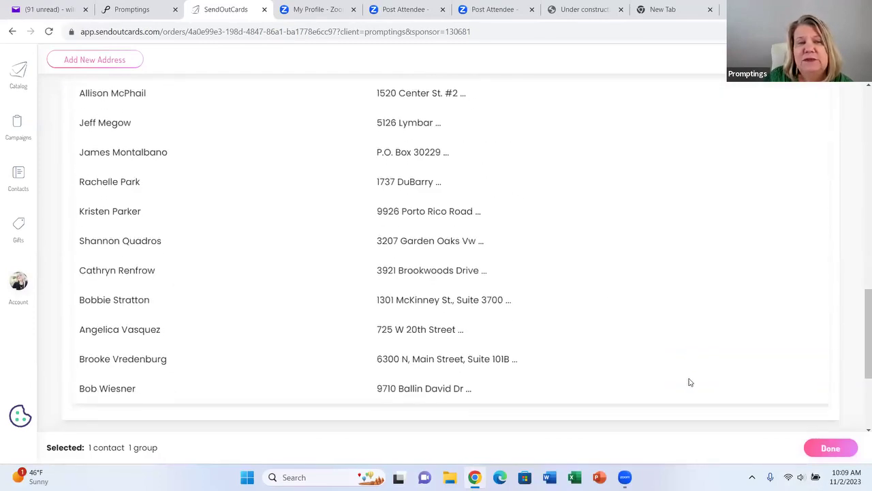
Attach the contact and BNI Heights recipients, then remove one recipient from the order
{"action": "left_click", "coordinate": [843, 450]}
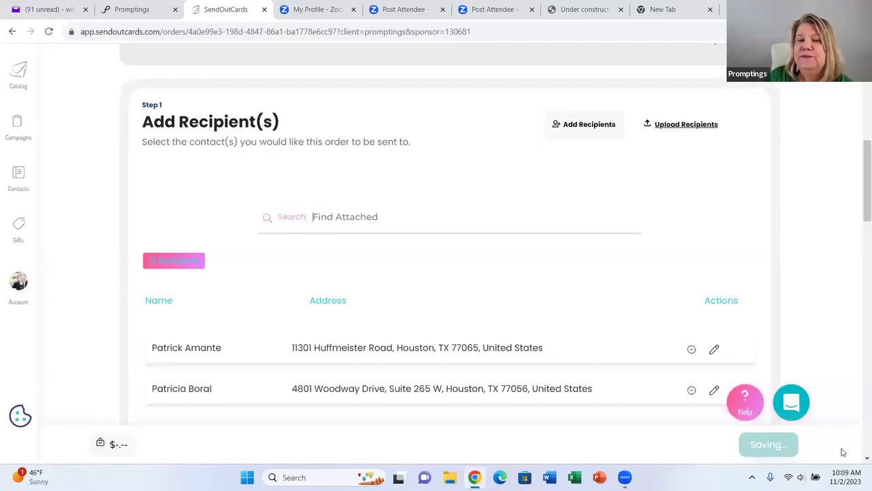
{"action": "scroll", "coordinate": [307, 262], "scroll_direction": "down", "scroll_amount": 2}
{"action": "scroll", "coordinate": [307, 262], "scroll_direction": "down", "scroll_amount": 5}
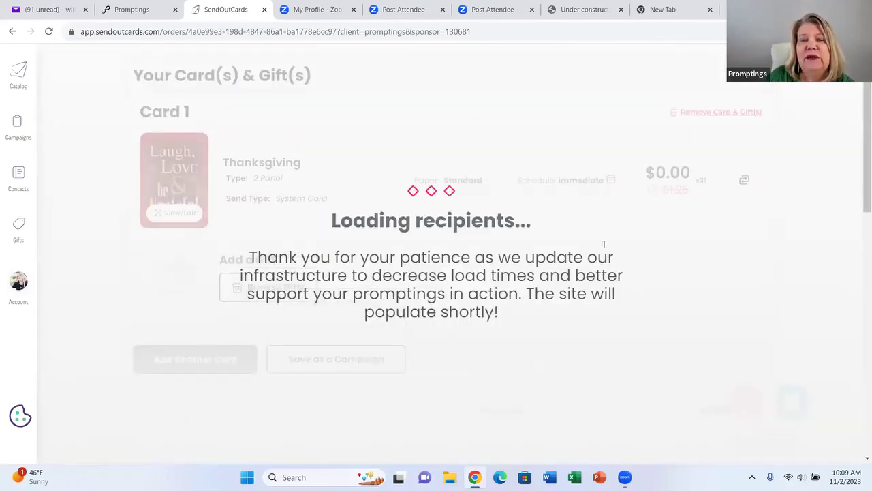
{"action": "scroll", "coordinate": [132, 86], "scroll_direction": "down", "scroll_amount": 10}
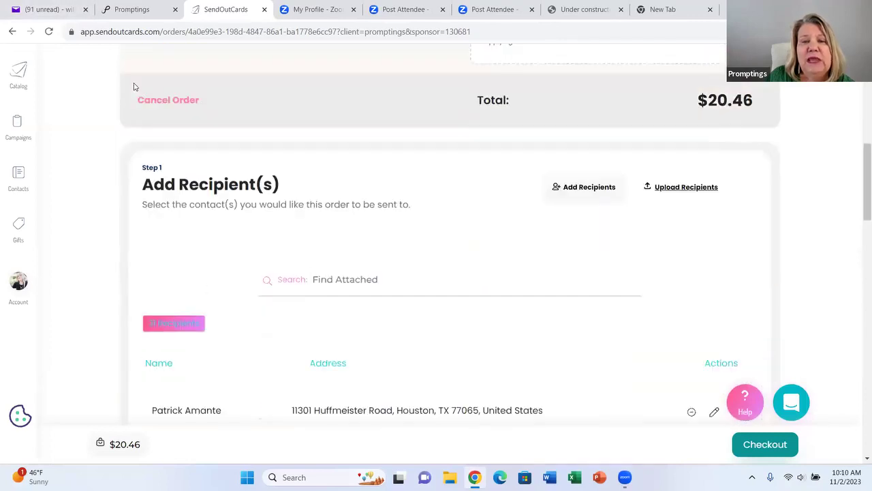
{"action": "scroll", "coordinate": [134, 87], "scroll_direction": "up", "scroll_amount": 2}
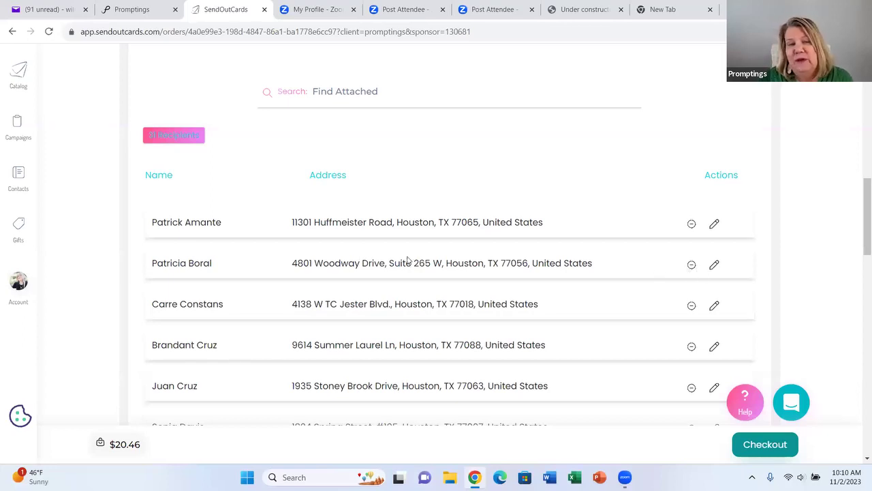
{"action": "left_click", "coordinate": [692, 265]}
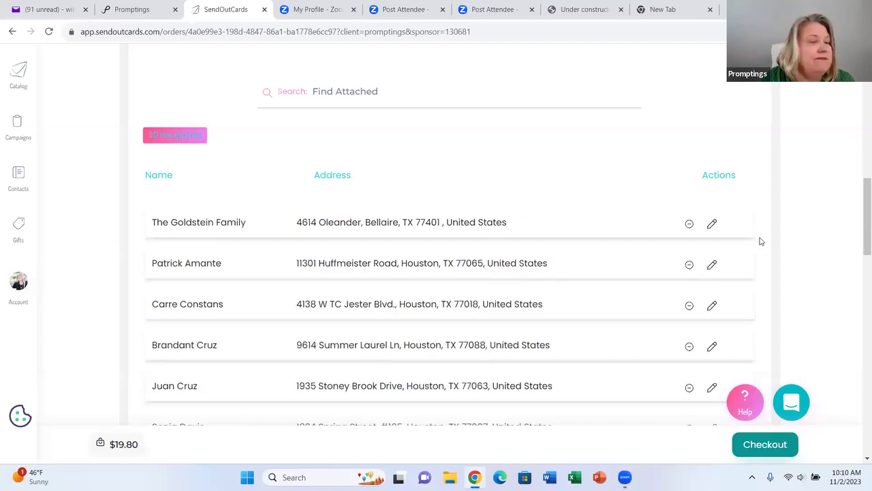
{"action": "scroll", "coordinate": [745, 255], "scroll_direction": "down", "scroll_amount": 2}
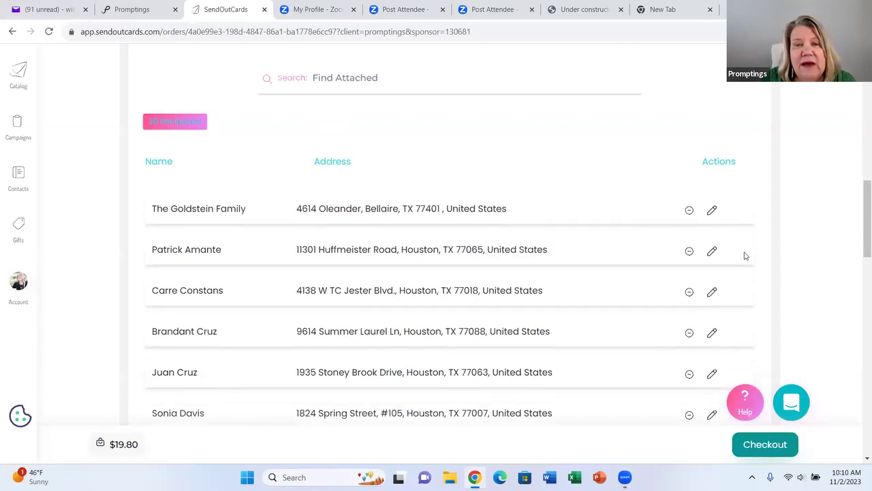
{"action": "scroll", "coordinate": [745, 256], "scroll_direction": "up", "scroll_amount": 1}
{"action": "scroll", "coordinate": [745, 255], "scroll_direction": "up", "scroll_amount": 2}
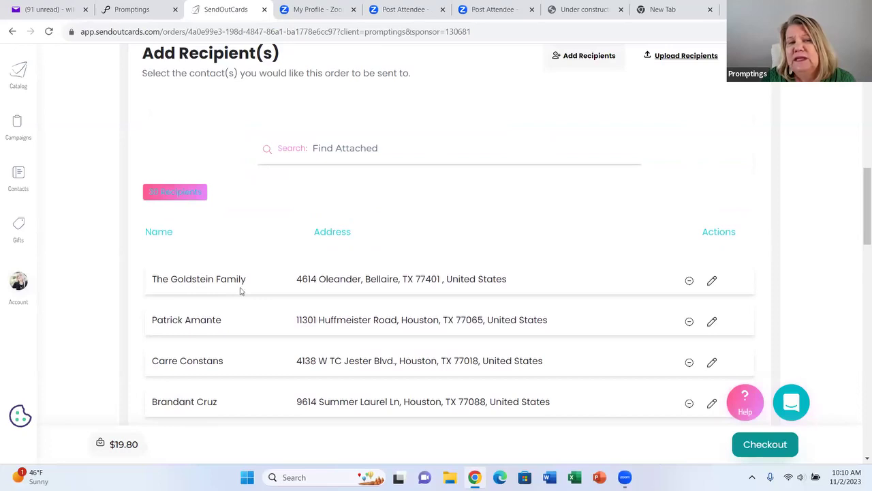
Correct a family recipient's first and last name and save their address details
{"action": "left_click", "coordinate": [712, 280]}
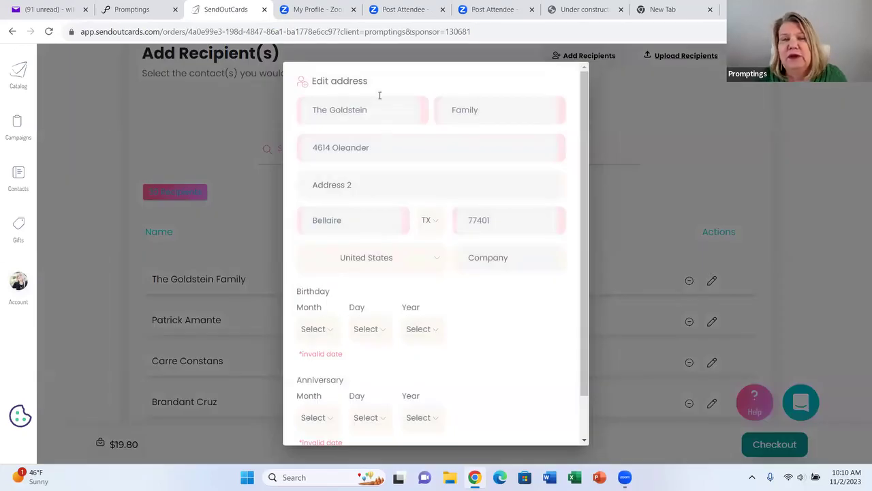
{"action": "left_click_drag", "start_coordinate": [374, 107], "coordinate": [214, 124]}
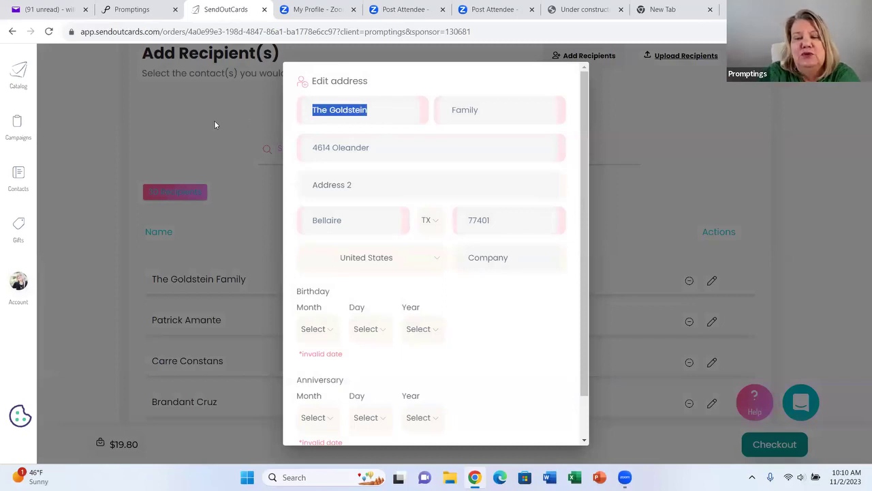
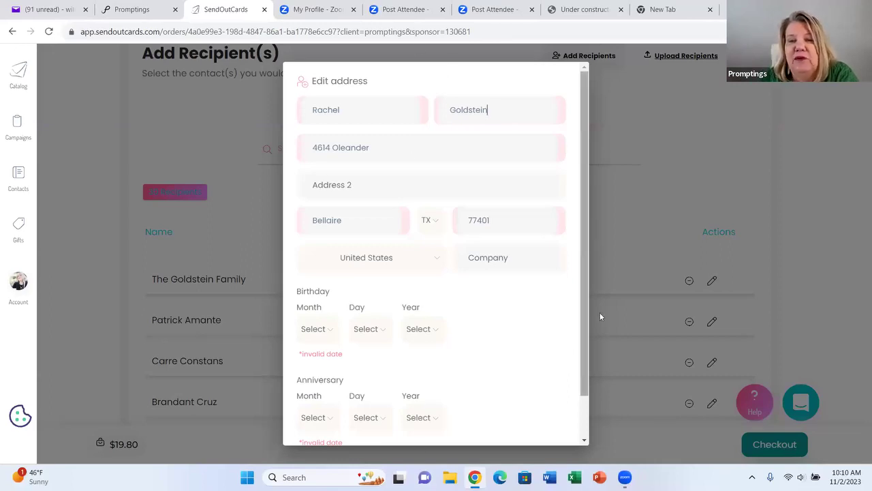
{"action": "left_click_drag", "start_coordinate": [583, 336], "coordinate": [581, 451]}
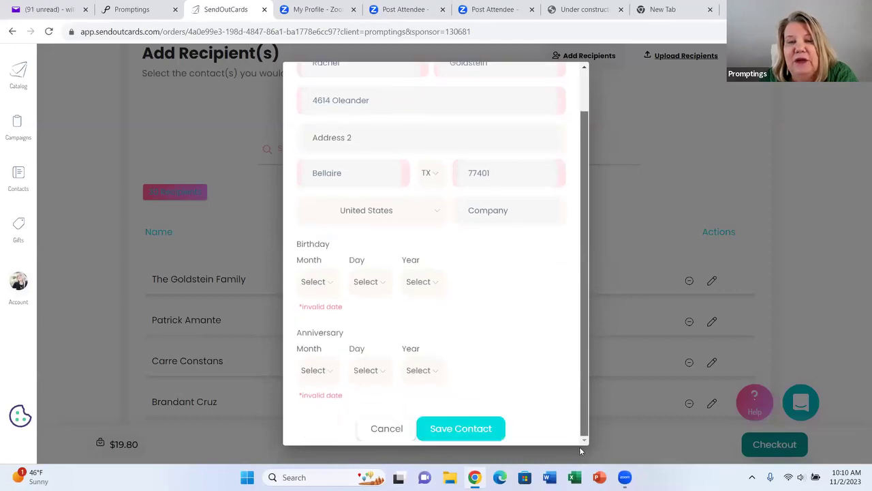
{"action": "left_click", "coordinate": [446, 434]}
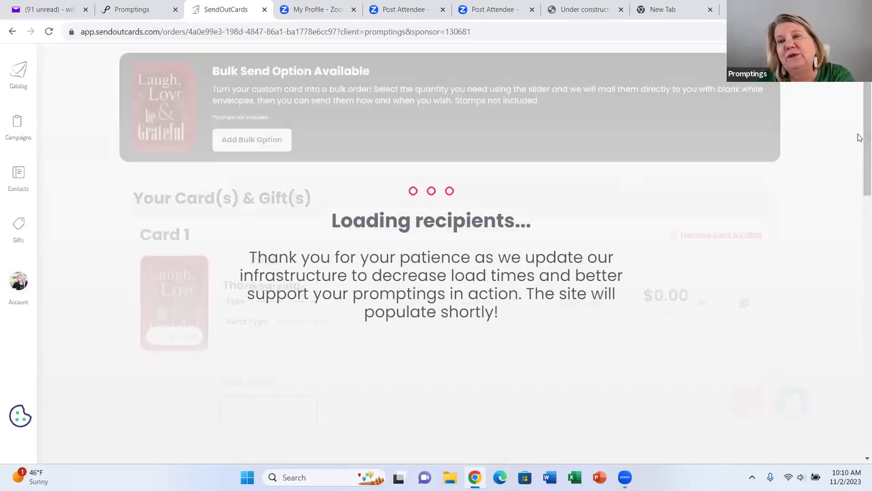
{"action": "scroll", "coordinate": [858, 137], "scroll_direction": "down", "scroll_amount": 10}
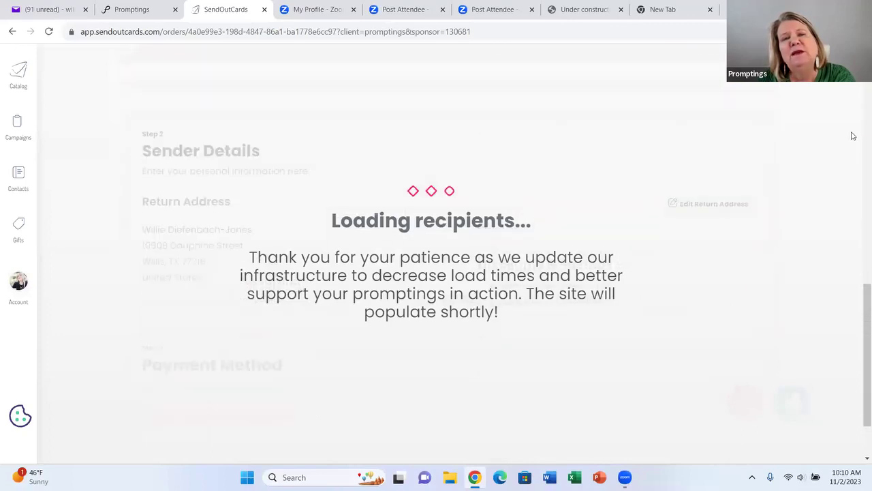
{"action": "scroll", "coordinate": [852, 136], "scroll_direction": "up", "scroll_amount": 10}
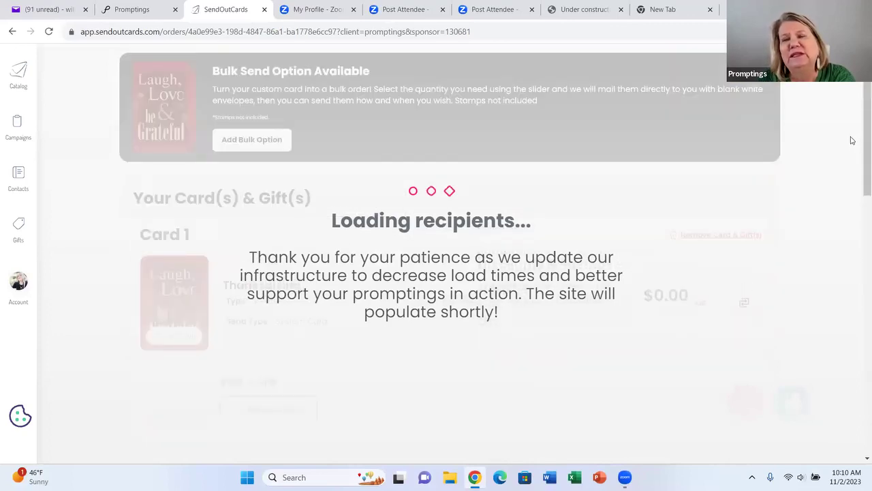
{"action": "scroll", "coordinate": [861, 189], "scroll_direction": "up", "scroll_amount": 2}
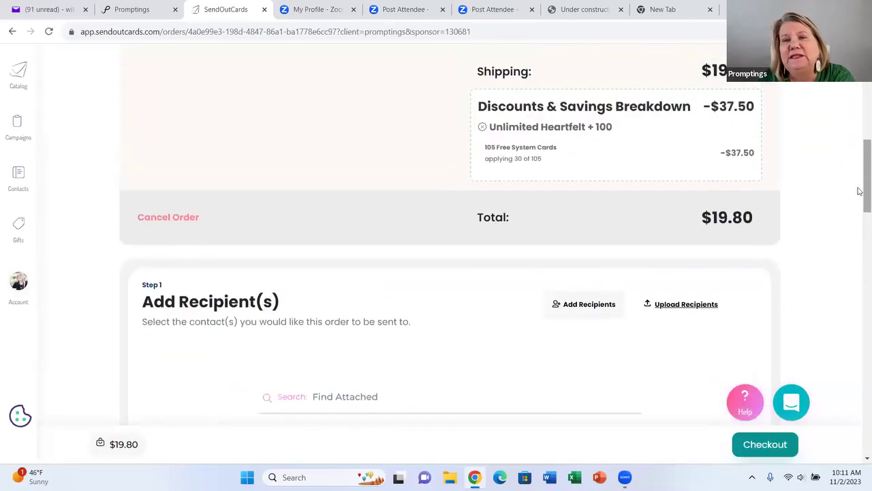
{"action": "scroll", "coordinate": [860, 191], "scroll_direction": "up", "scroll_amount": 8}
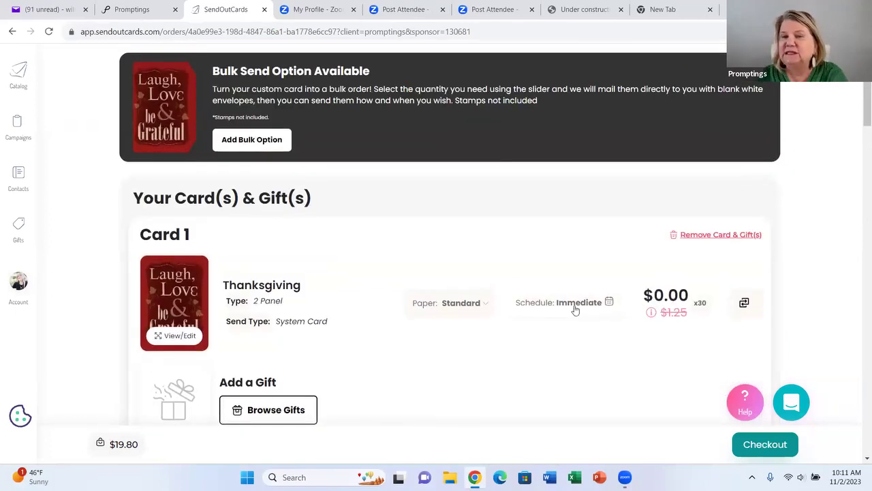
Change the card's send delay to a specific date: November 10th, 2023
{"action": "left_click", "coordinate": [610, 303]}
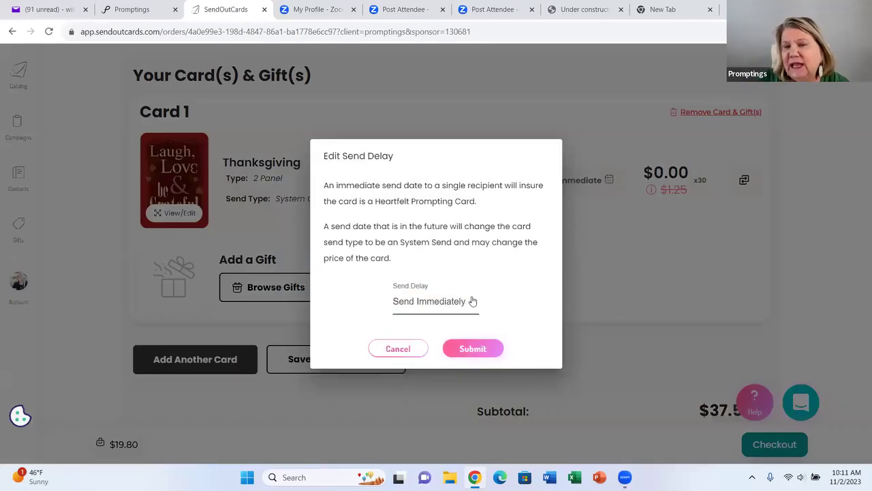
{"action": "left_click", "coordinate": [471, 302]}
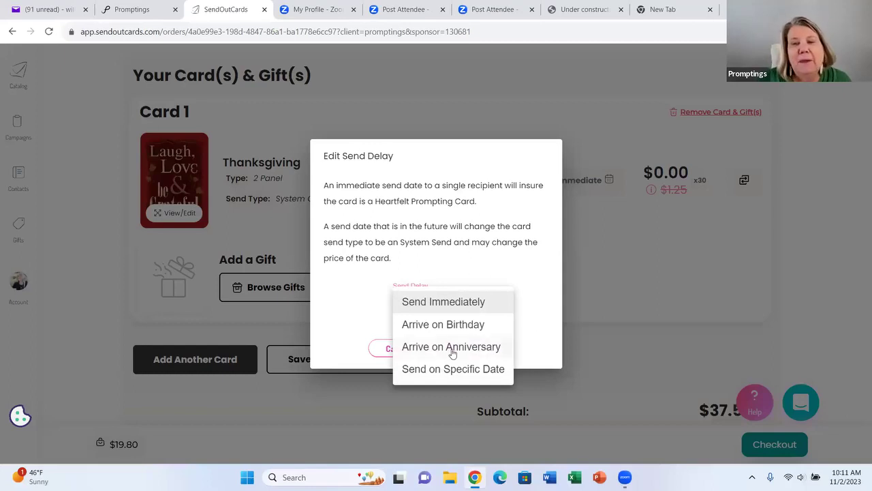
{"action": "left_click", "coordinate": [471, 368]}
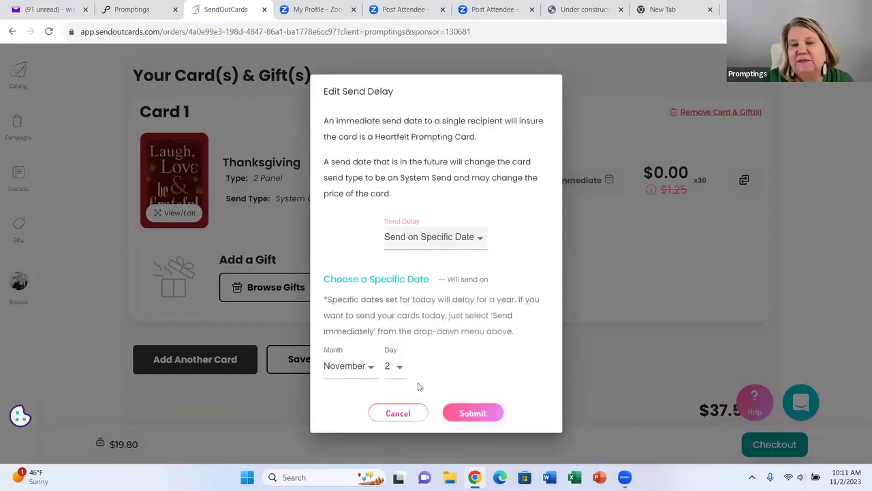
{"action": "left_click", "coordinate": [397, 368]}
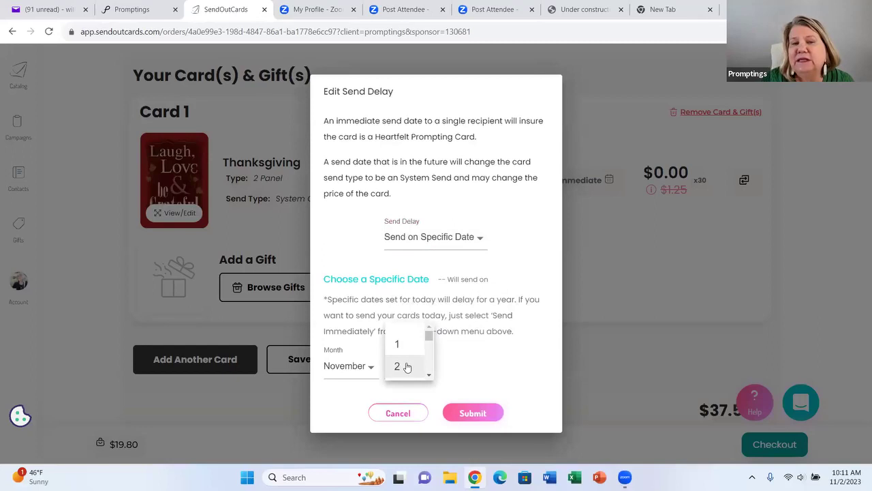
{"action": "left_click", "coordinate": [430, 376]}
{"action": "left_click", "coordinate": [429, 377]}
{"action": "left_click", "coordinate": [429, 376]}
{"action": "left_click", "coordinate": [429, 376]}
{"action": "left_click", "coordinate": [429, 376]}
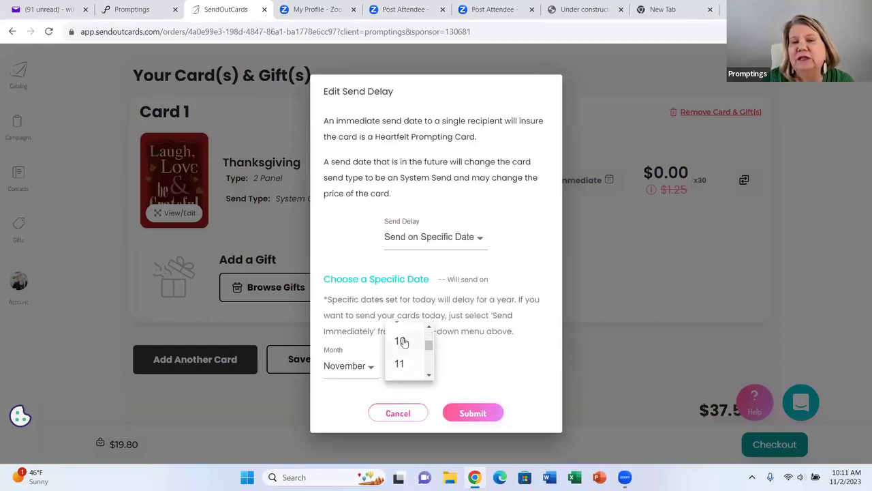
{"action": "left_click", "coordinate": [402, 344]}
{"action": "left_click", "coordinate": [483, 390]}
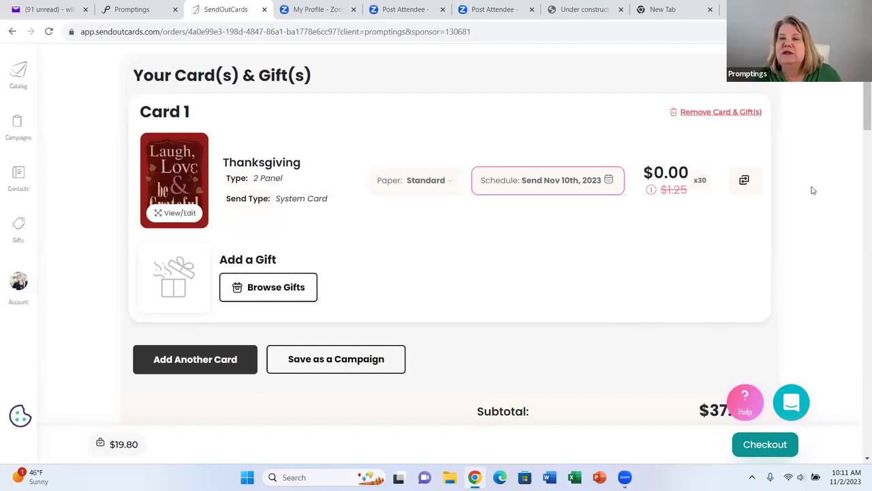
{"action": "scroll", "coordinate": [812, 191], "scroll_direction": "down", "scroll_amount": 1}
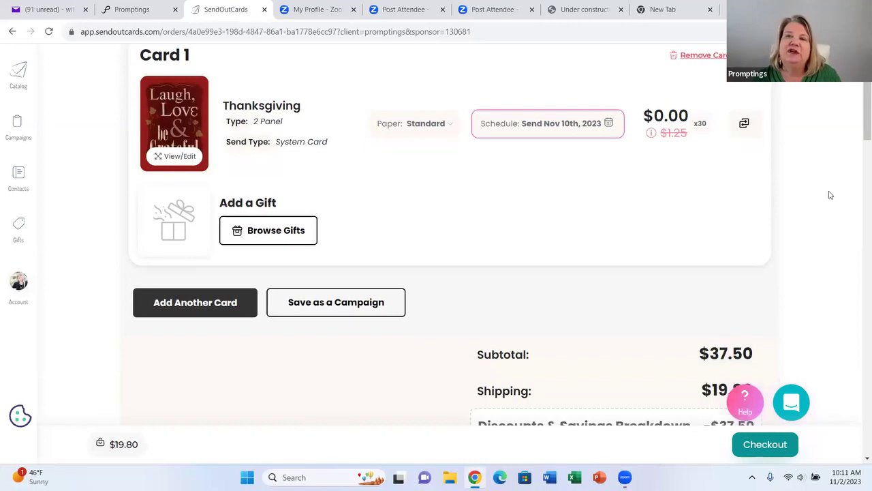
{"action": "scroll", "coordinate": [832, 204], "scroll_direction": "down", "scroll_amount": 3}
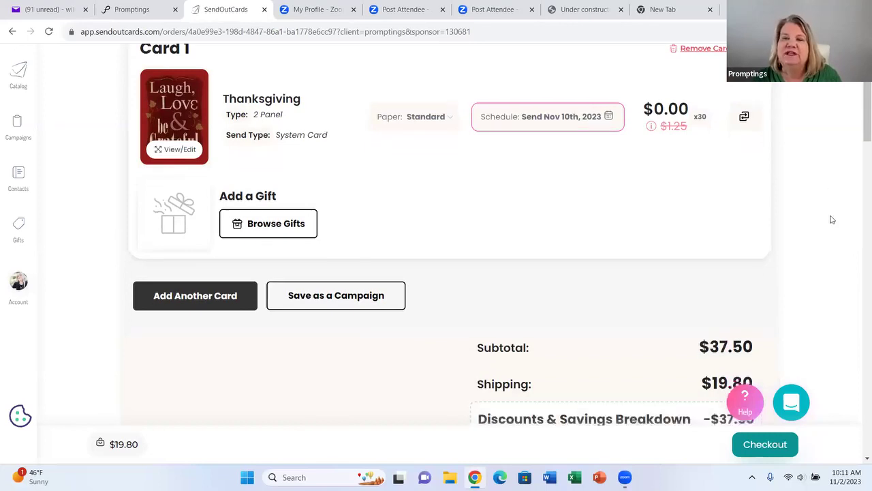
{"action": "scroll", "coordinate": [829, 236], "scroll_direction": "down", "scroll_amount": 2}
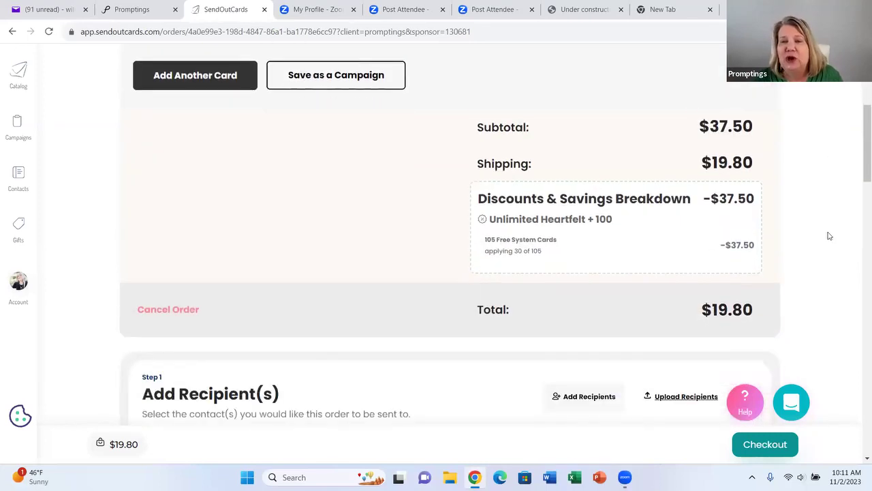
{"action": "scroll", "coordinate": [830, 236], "scroll_direction": "up", "scroll_amount": 4}
{"action": "scroll", "coordinate": [825, 252], "scroll_direction": "up", "scroll_amount": 1}
{"action": "scroll", "coordinate": [817, 266], "scroll_direction": "down", "scroll_amount": 3}
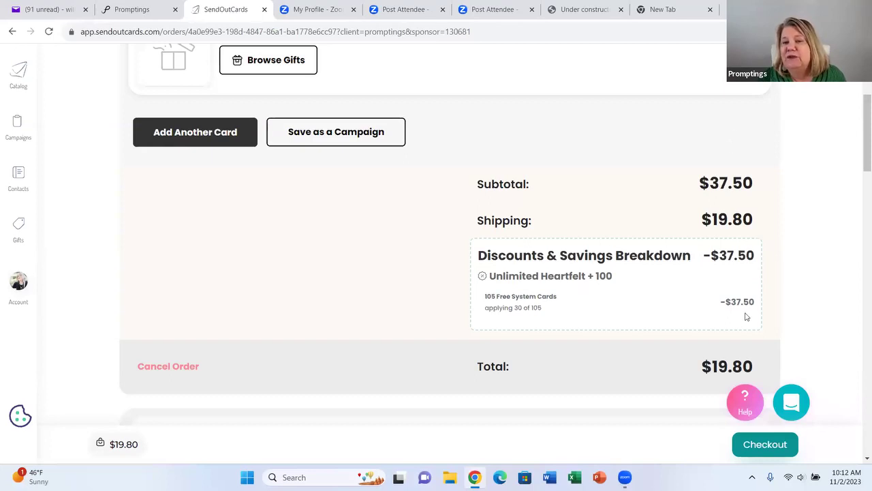
{"action": "scroll", "coordinate": [818, 292], "scroll_direction": "down", "scroll_amount": 3}
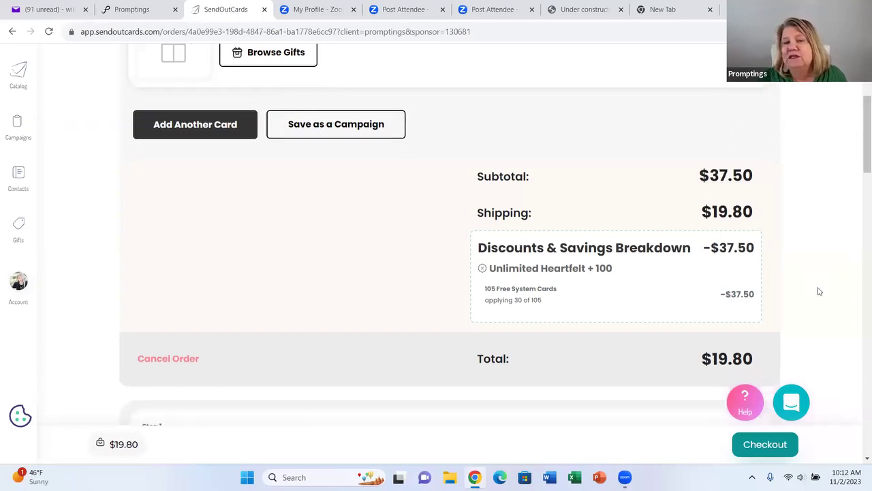
{"action": "scroll", "coordinate": [817, 290], "scroll_direction": "down", "scroll_amount": 2}
{"action": "scroll", "coordinate": [818, 290], "scroll_direction": "up", "scroll_amount": 3}
{"action": "scroll", "coordinate": [811, 296], "scroll_direction": "down", "scroll_amount": 3}
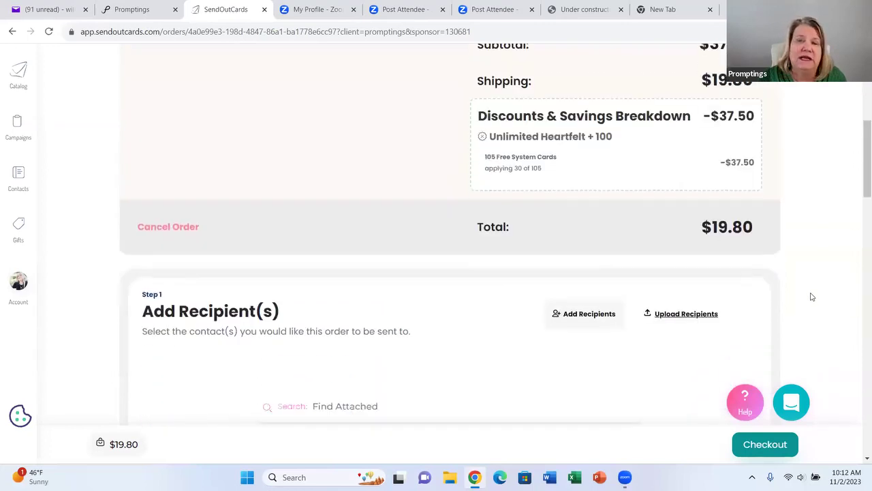
{"action": "scroll", "coordinate": [811, 297], "scroll_direction": "down", "scroll_amount": 15}
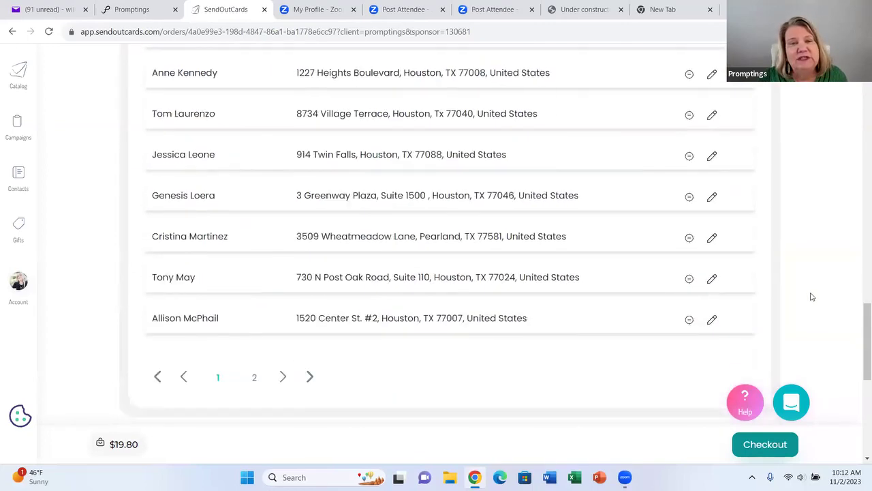
{"action": "scroll", "coordinate": [812, 296], "scroll_direction": "down", "scroll_amount": 2}
{"action": "scroll", "coordinate": [812, 296], "scroll_direction": "up", "scroll_amount": 2}
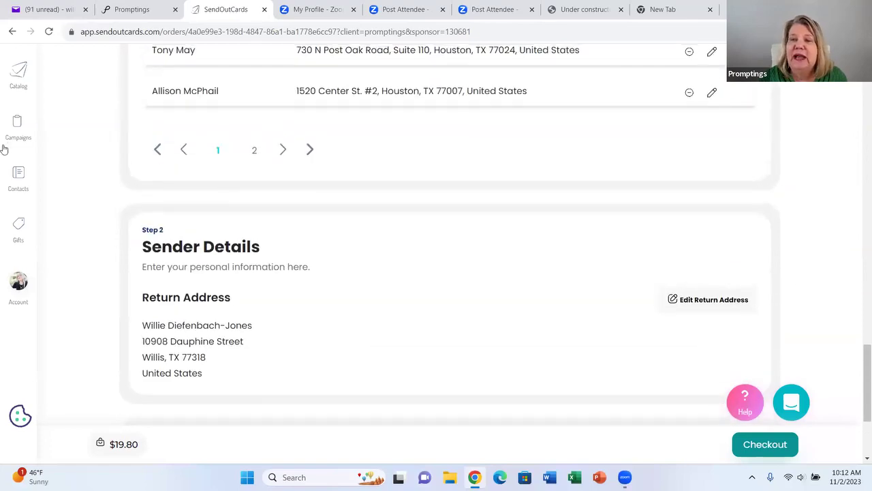
{"action": "scroll", "coordinate": [858, 289], "scroll_direction": "down", "scroll_amount": 3}
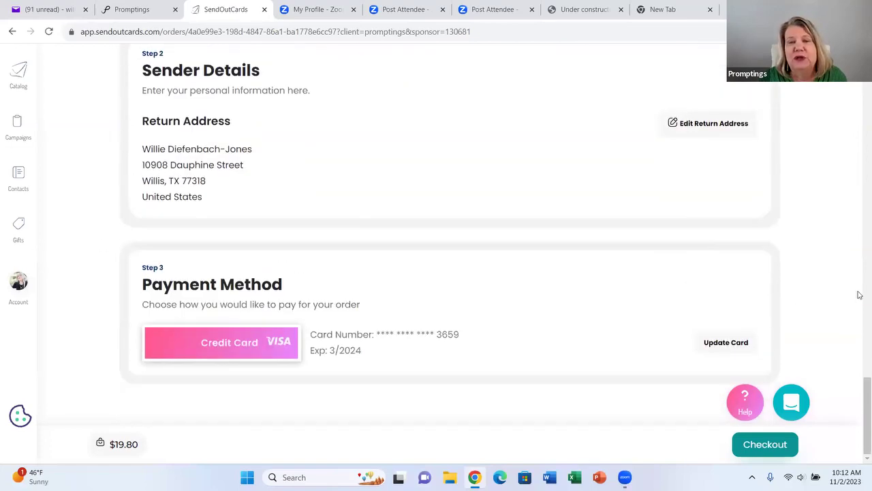
Check out, review the summary, and confirm sending the $19.80 Thanksgiving card order
{"action": "left_click", "coordinate": [780, 445]}
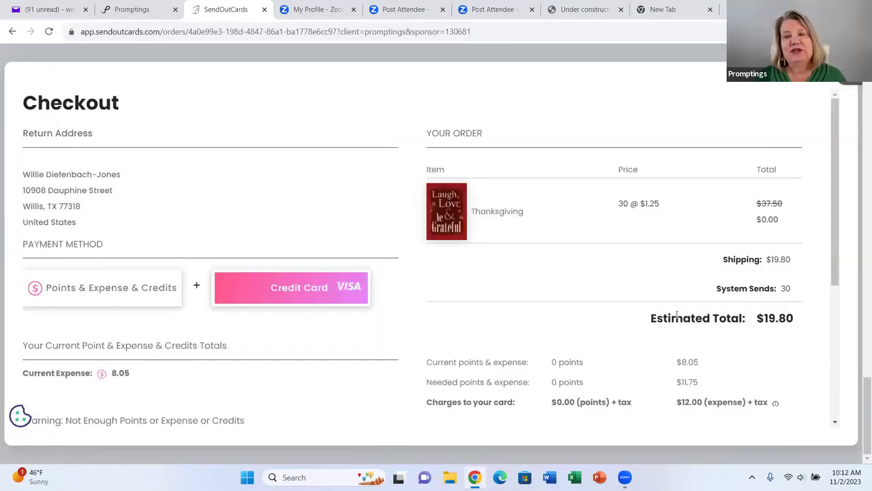
{"action": "scroll", "coordinate": [674, 313], "scroll_direction": "down", "scroll_amount": 4}
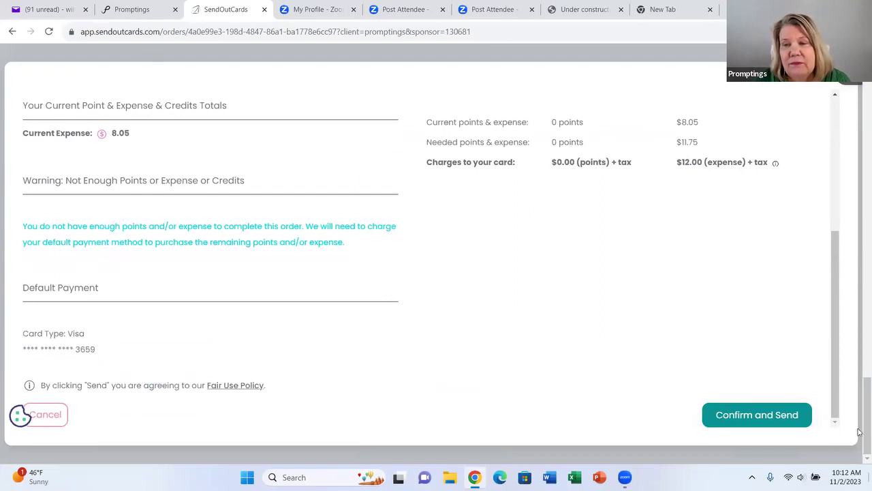
{"action": "scroll", "coordinate": [729, 214], "scroll_direction": "up", "scroll_amount": 4}
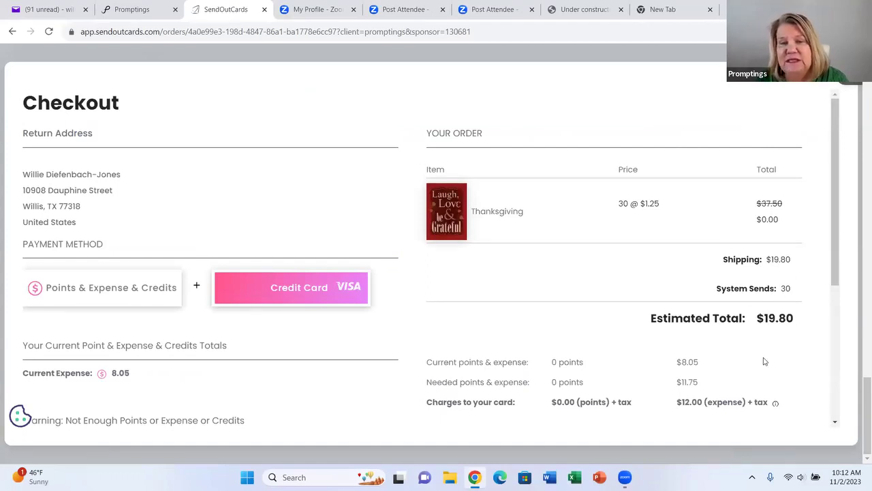
{"action": "scroll", "coordinate": [765, 362], "scroll_direction": "down", "scroll_amount": 4}
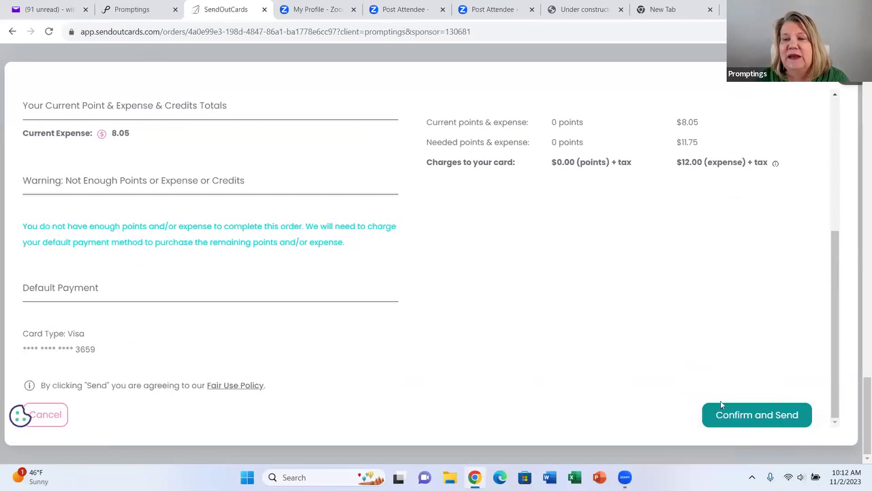
{"action": "left_click", "coordinate": [769, 415]}
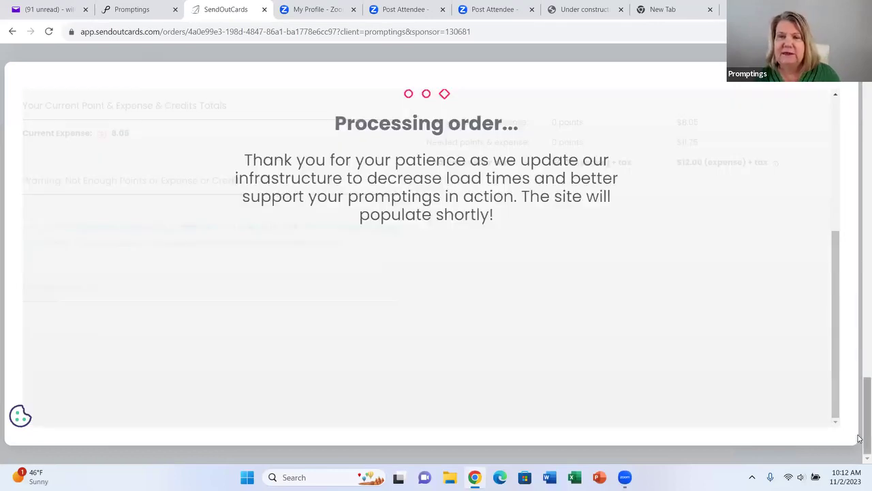